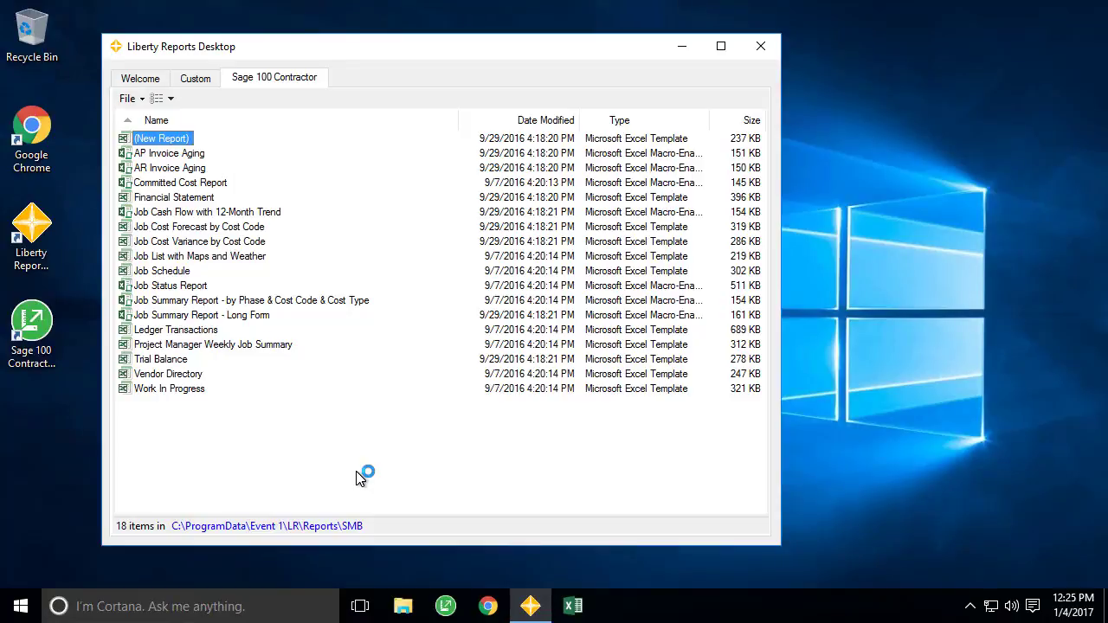
Create a workbook from the New Report template and review its Admin, Report, Sample Values and SQL sheets
double_click(169, 145)
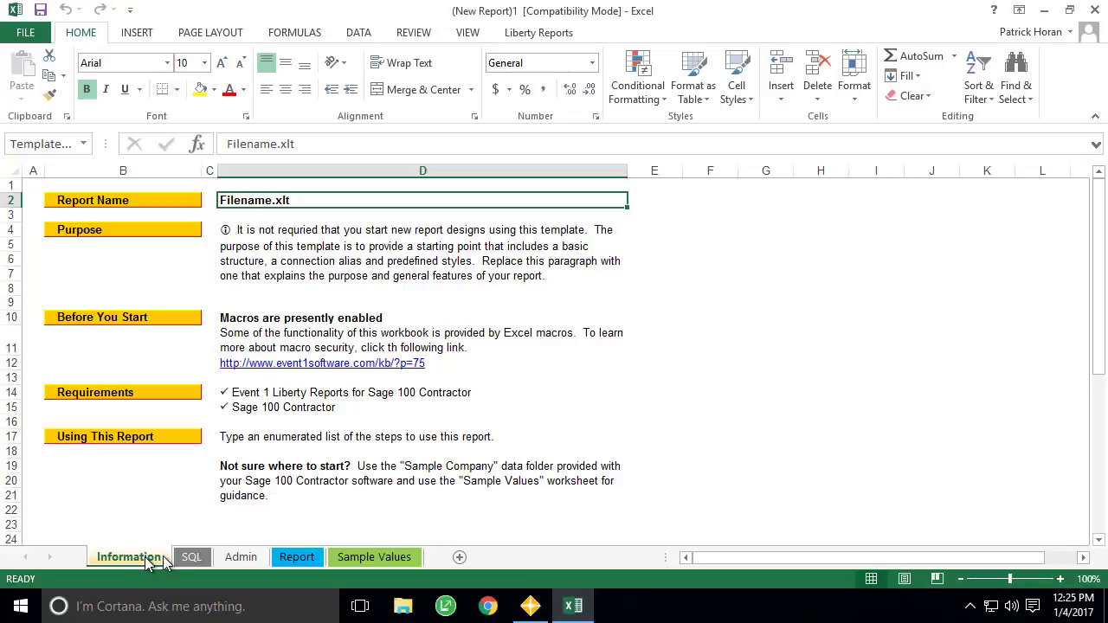
click(242, 558)
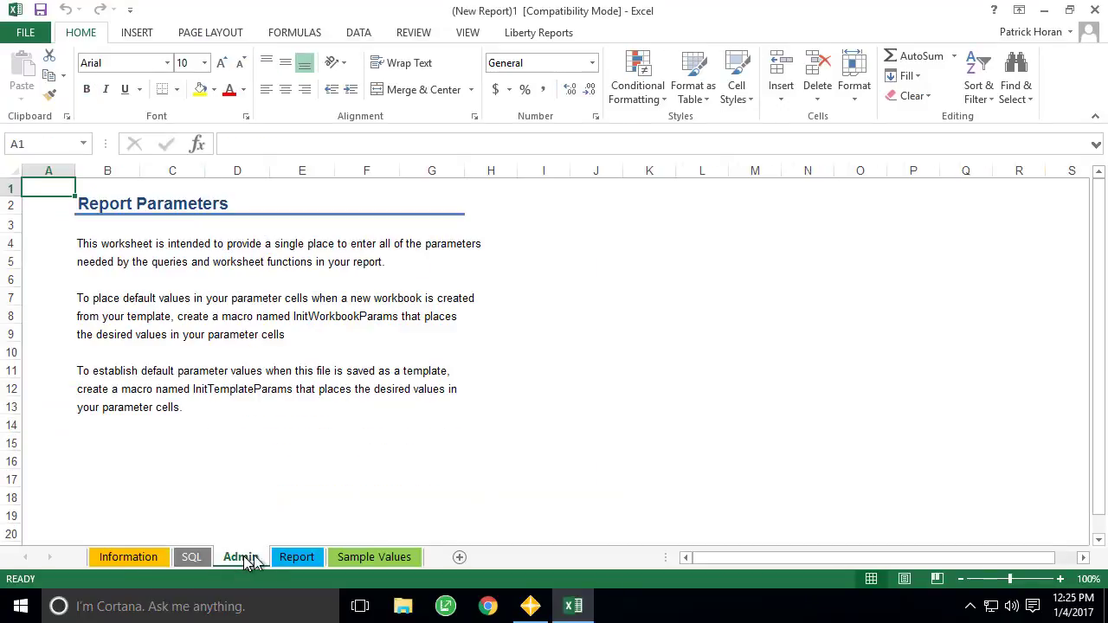
click(294, 558)
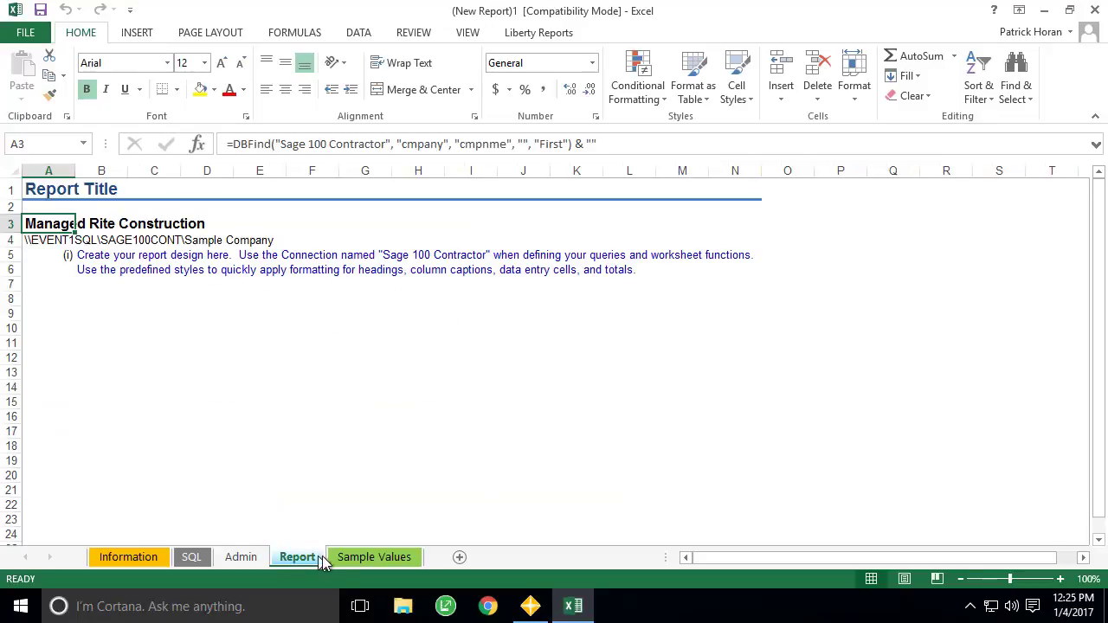
click(353, 558)
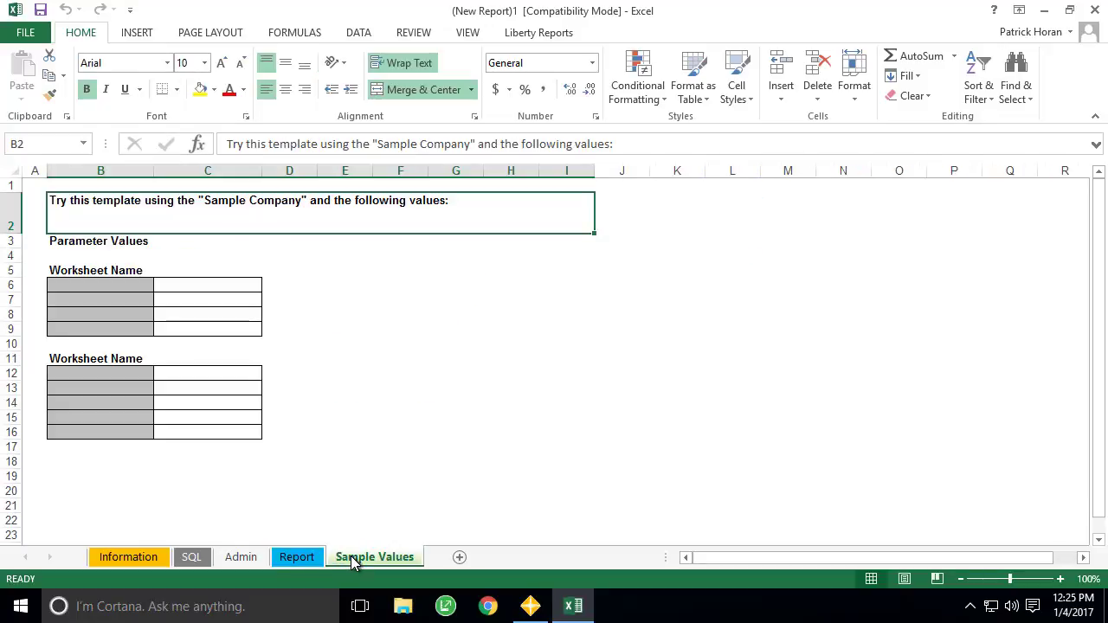
click(192, 558)
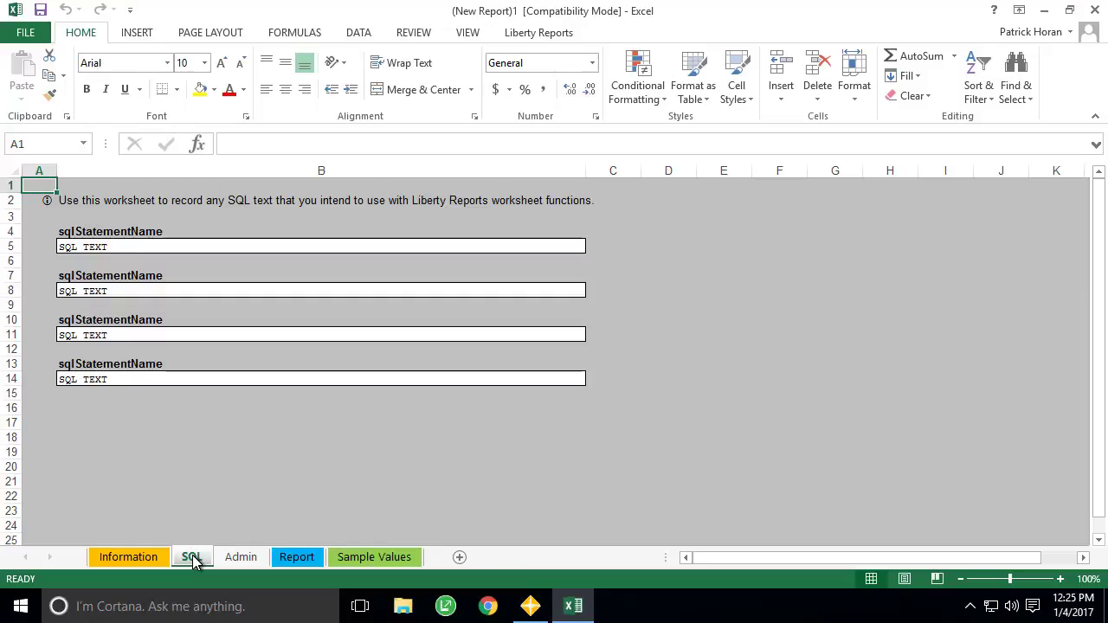
Hide the SQL sheet and delete the instructional text in B4:B13 on the Admin sheet
right_click(194, 560)
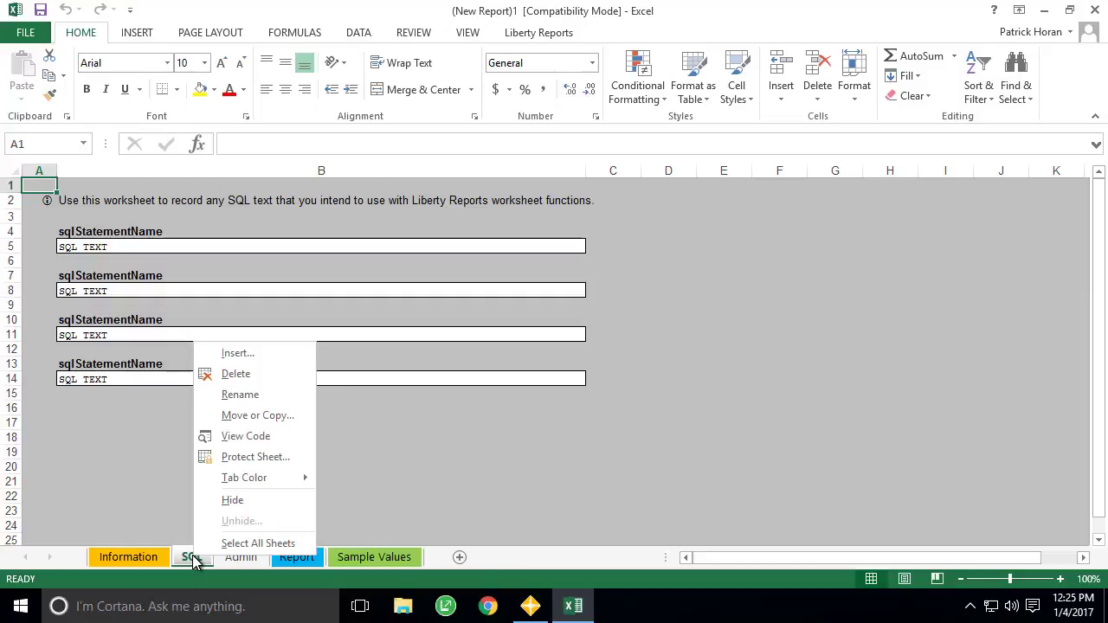
click(224, 499)
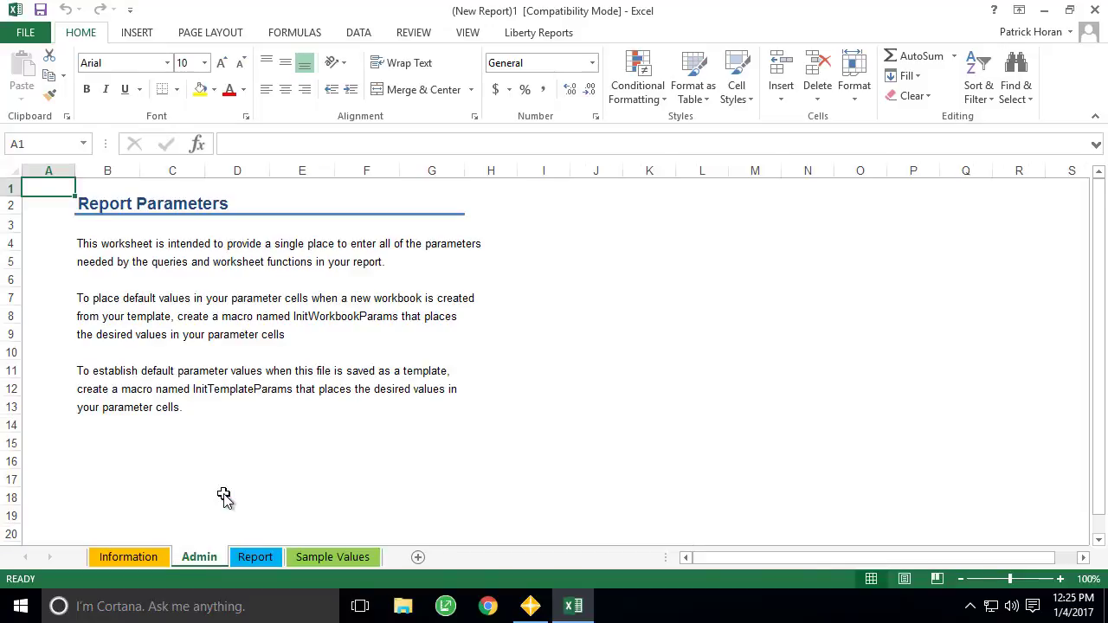
click(93, 245)
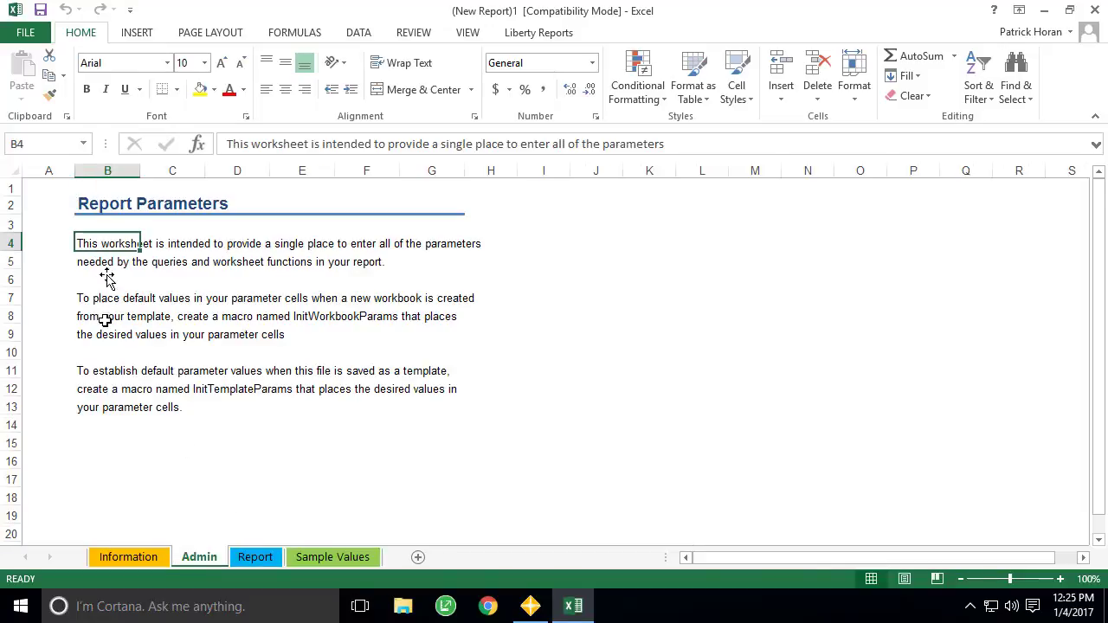
shift+click(95, 404)
key(Delete)
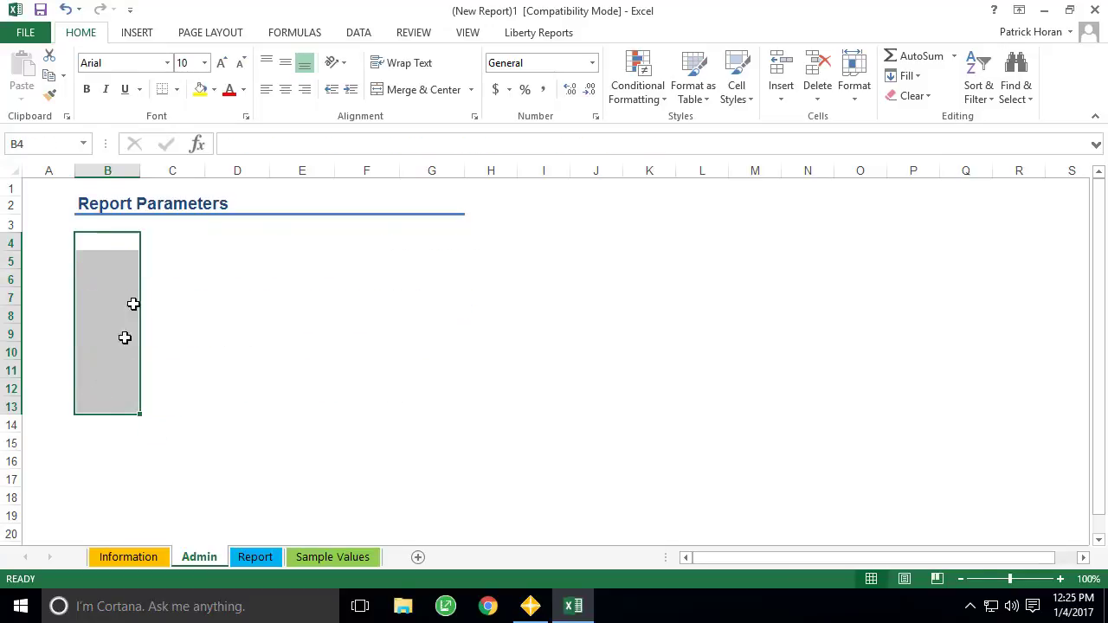
click(105, 240)
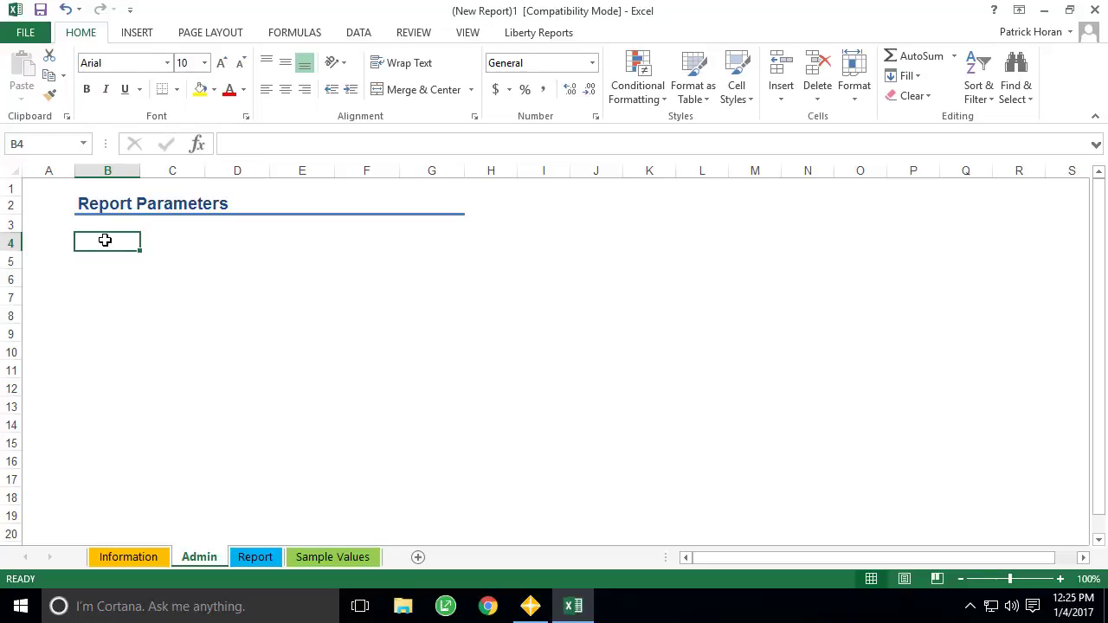
Enter 'Start Date:' and 'End Date:' labels in B4:B5 and give them a custom cell style
text(Start Date:)
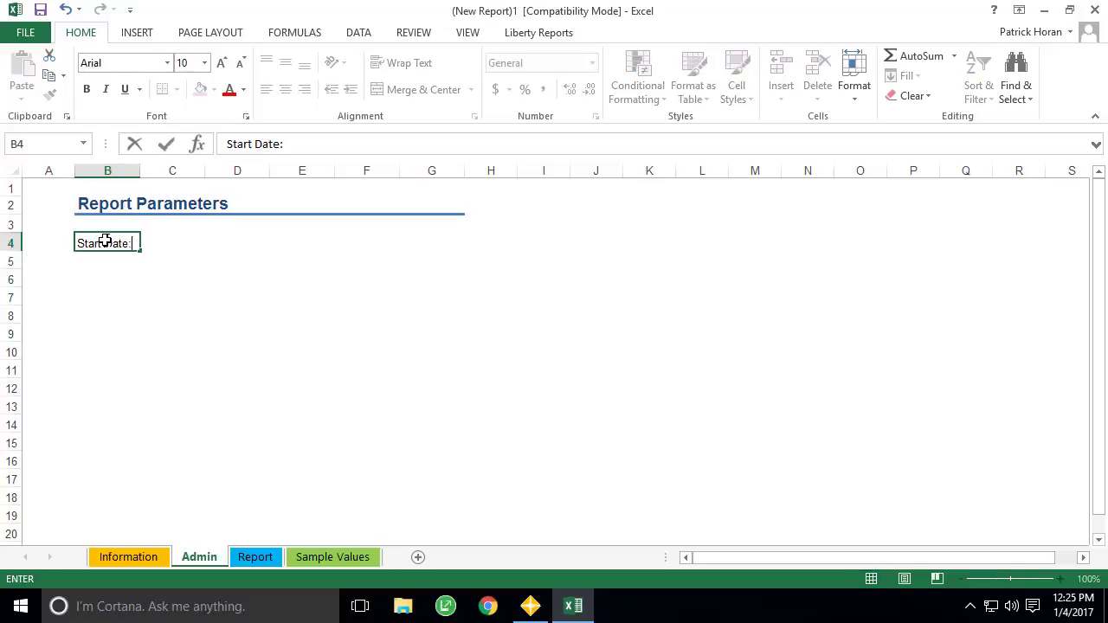
key(Return)
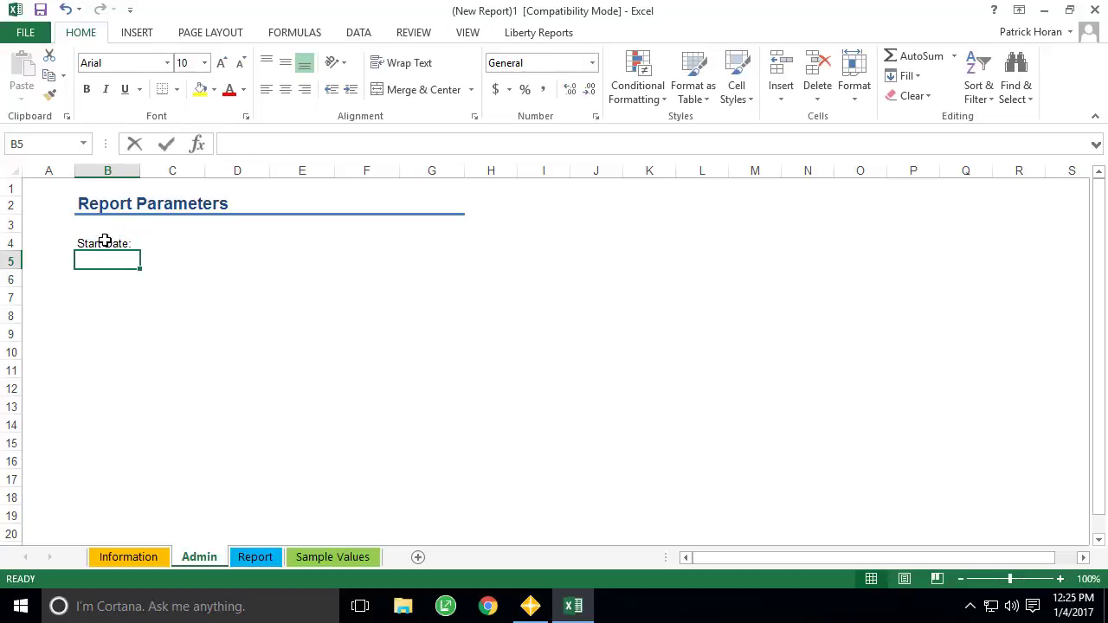
text(End Date:)
key(ctrl+Return)
shift+click(104, 242)
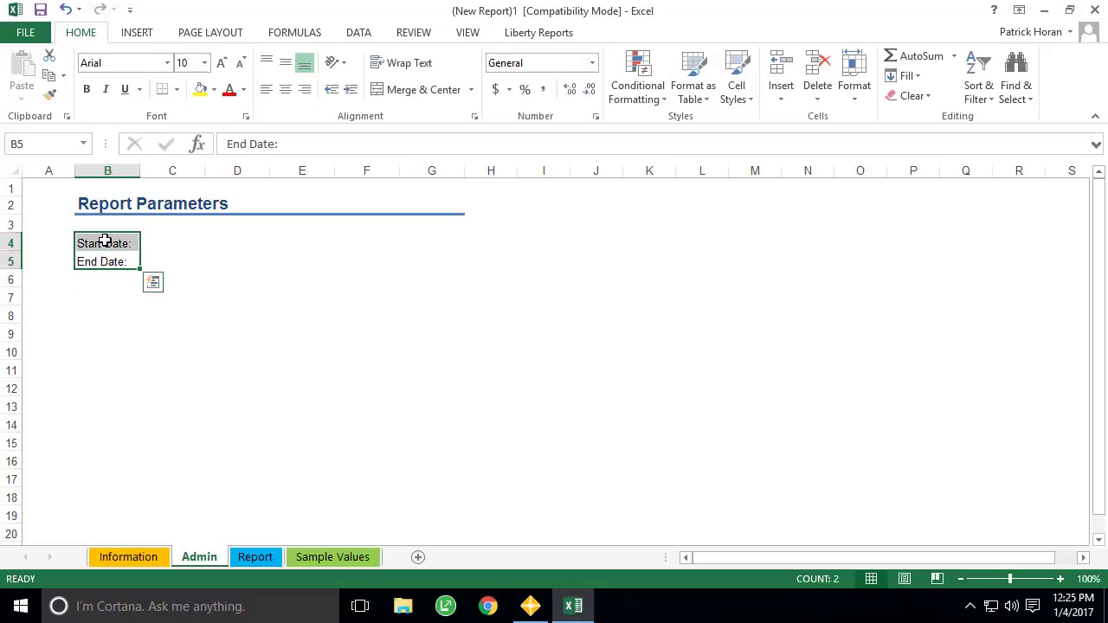
click(738, 93)
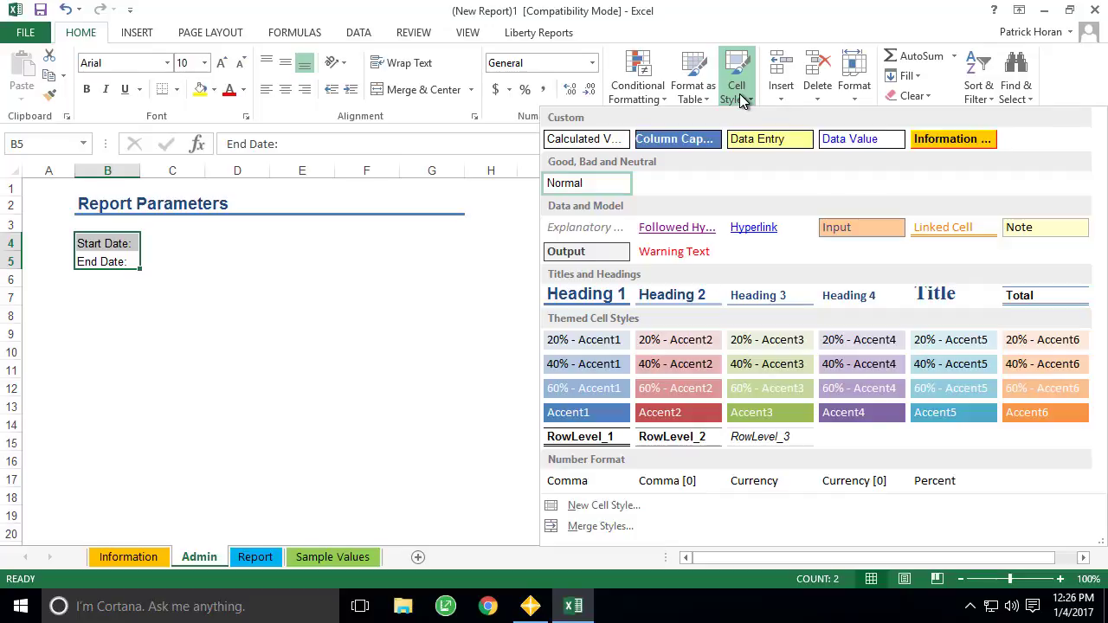
click(601, 141)
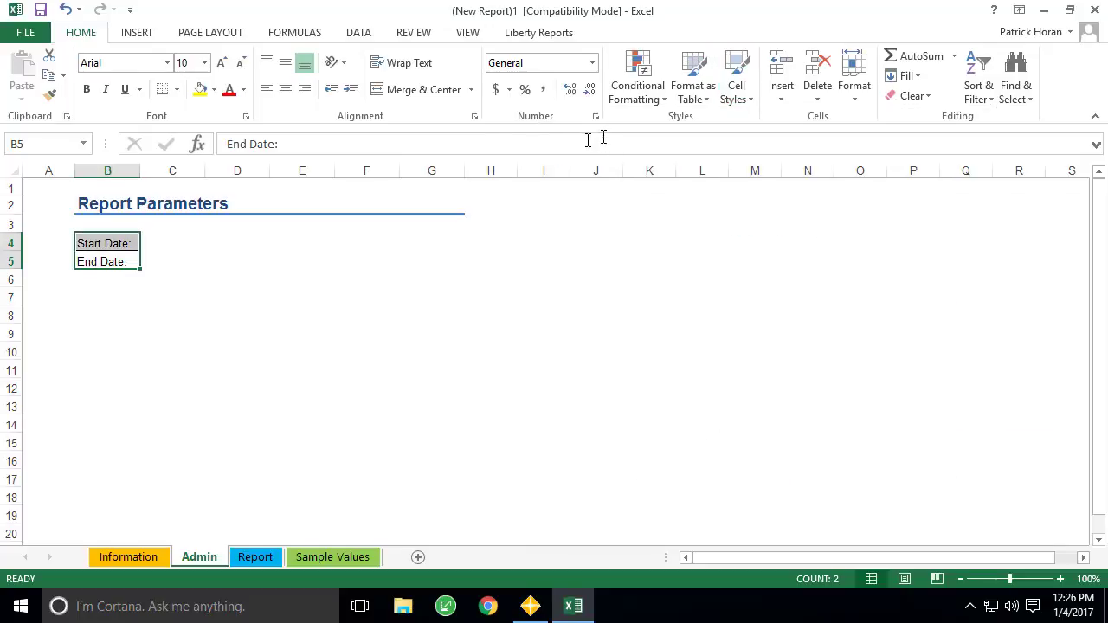
Apply the Data Entry style to C4:C5 and name cell C4 StartDate
click(175, 245)
drag(170, 258, 170, 259)
click(737, 86)
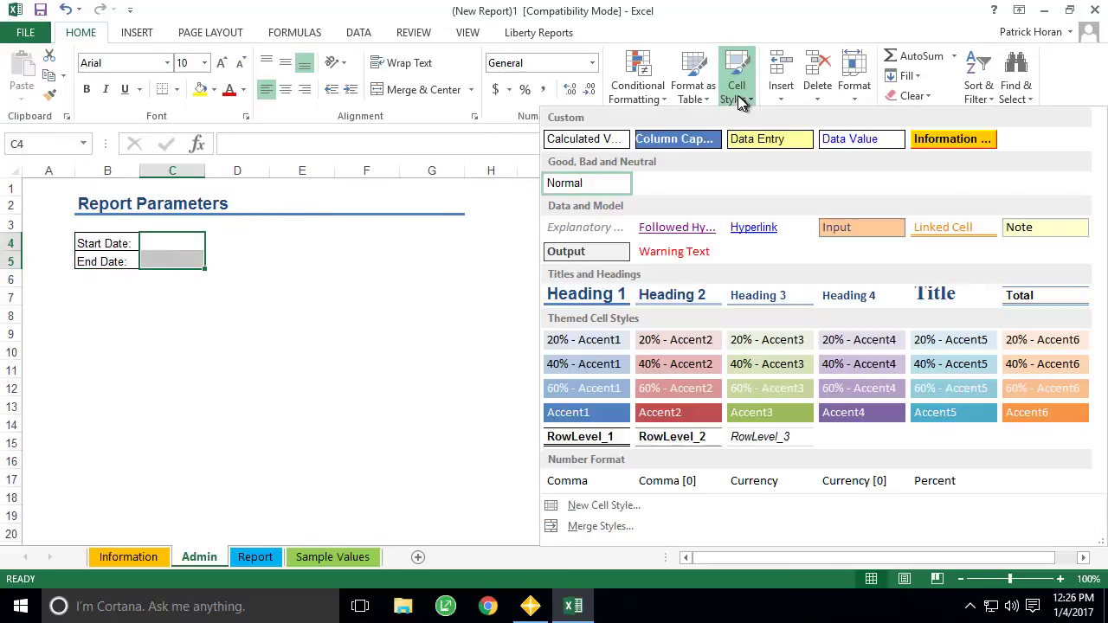
click(785, 140)
click(161, 238)
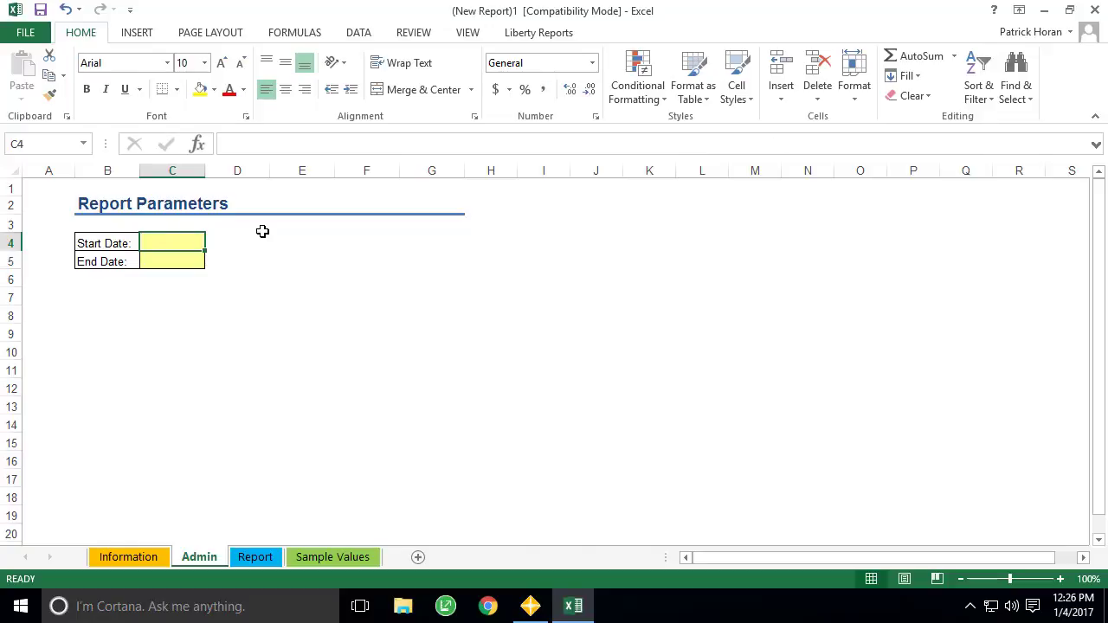
click(66, 144)
text(StartDate)
key(Return)
Name cell C5 EndDate
click(165, 262)
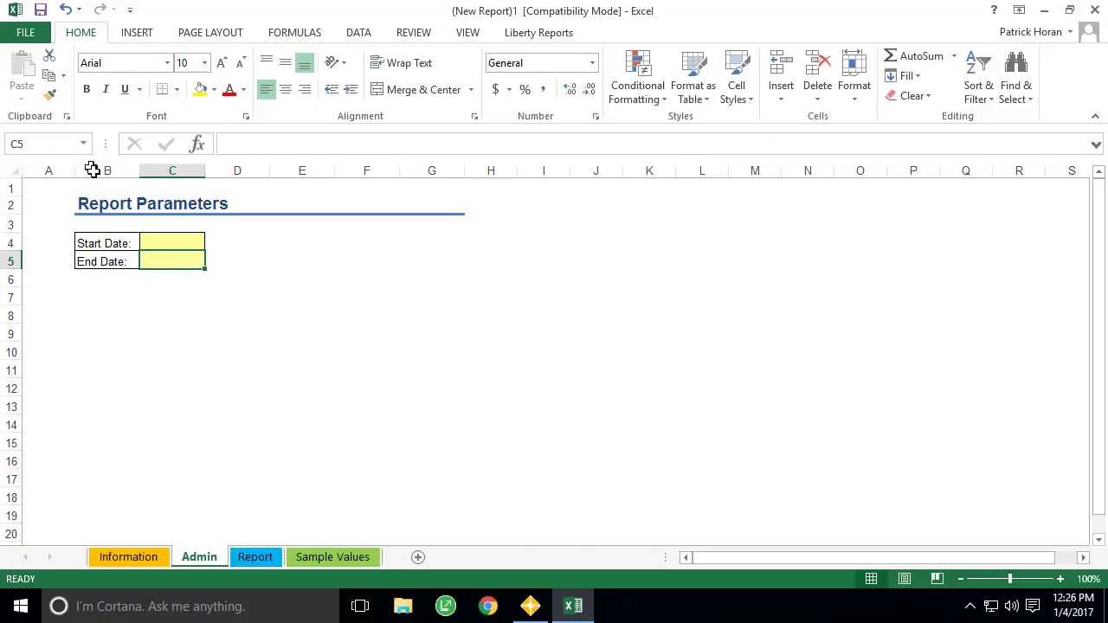
click(55, 147)
text(EndDate)
key(Return)
Enter 5/1/2011 in C4 and 5/31/2011 in C5 as the report dates
click(165, 243)
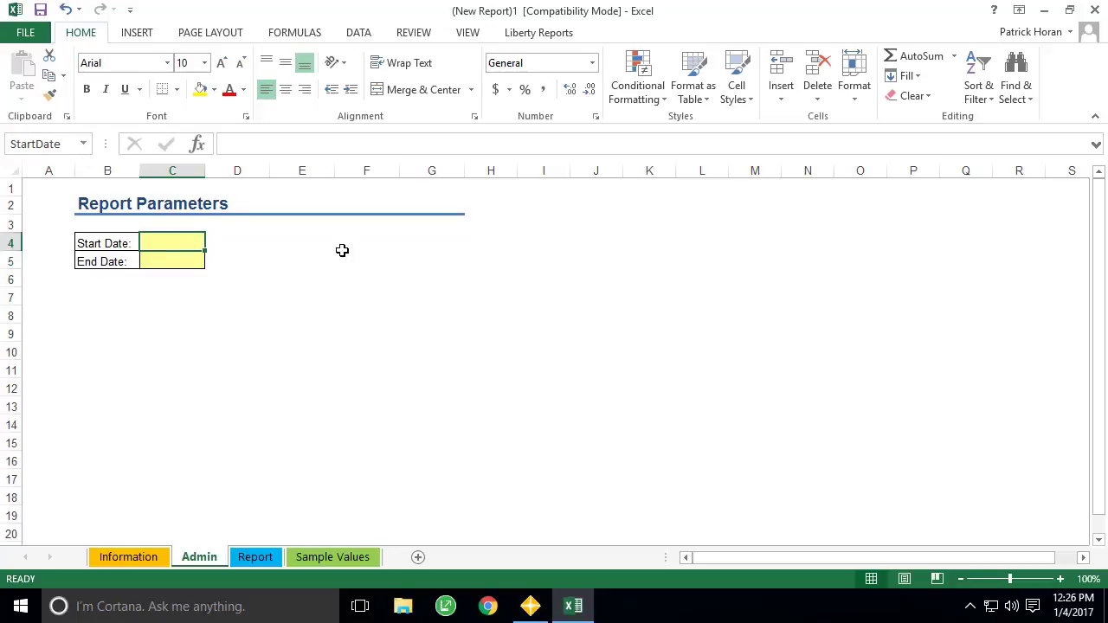
text(5/1/2011)
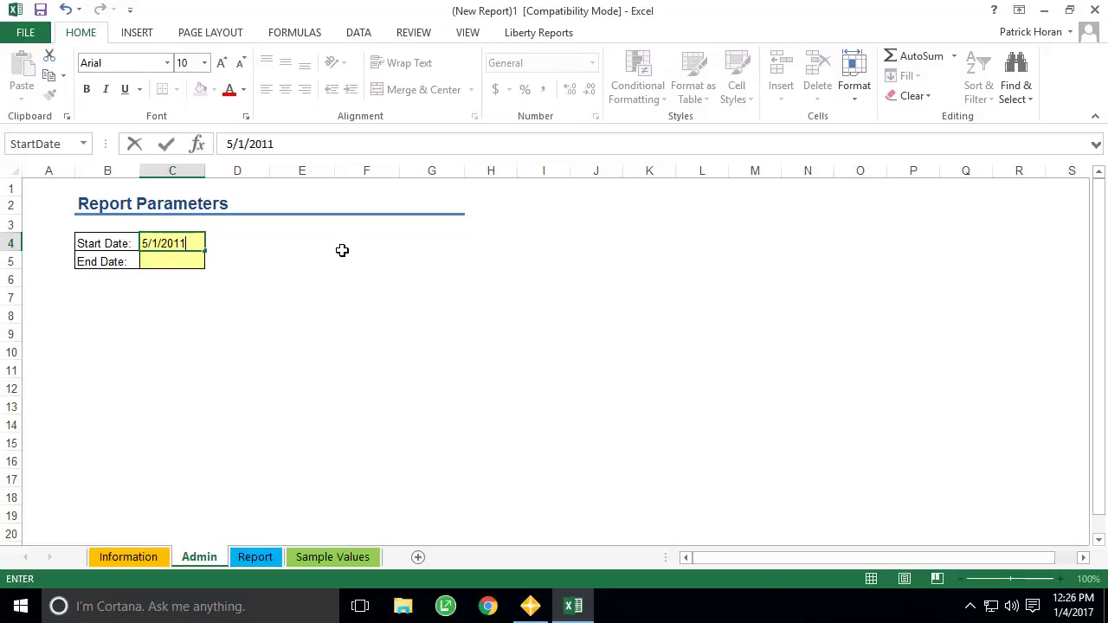
key(Return)
text(5/31/2011)
key(Return)
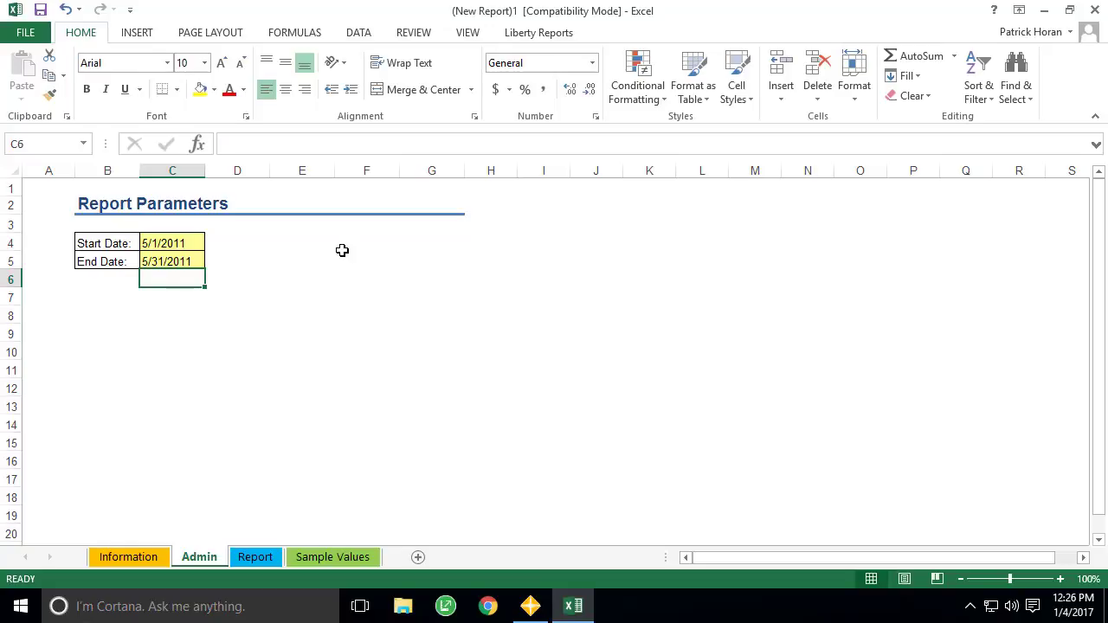
On the Report sheet, launch the Liberty Reports query wizard
click(255, 558)
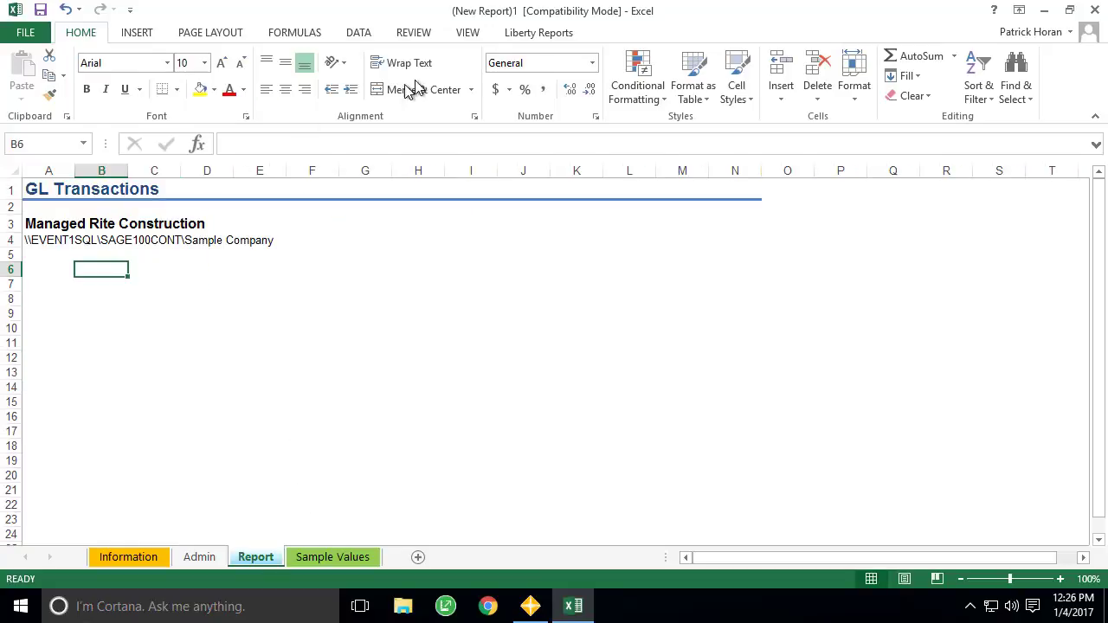
click(537, 33)
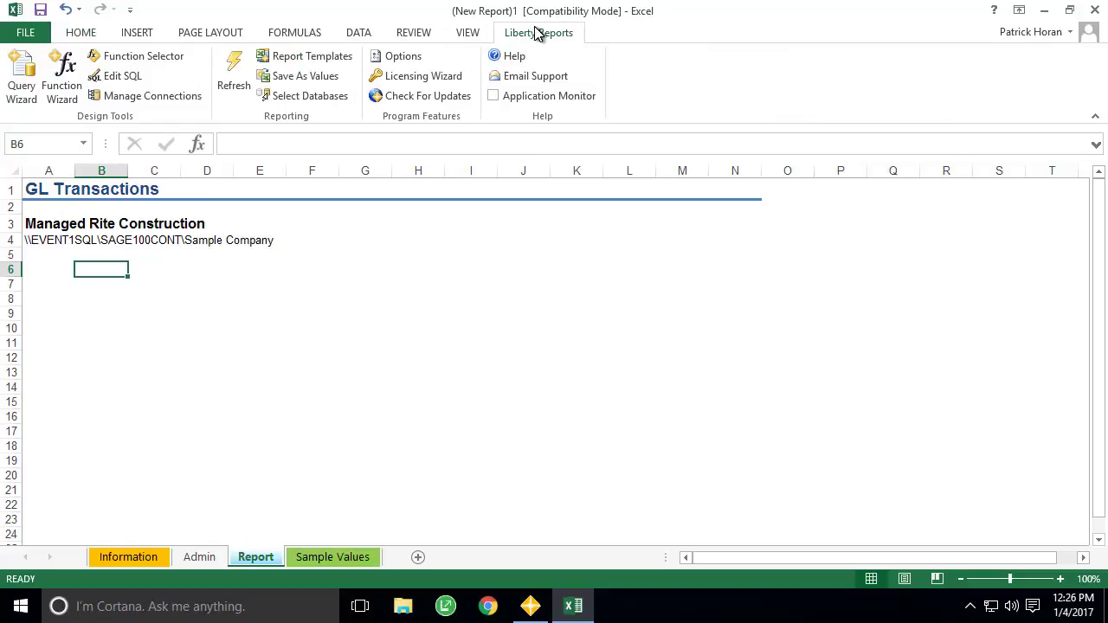
click(21, 83)
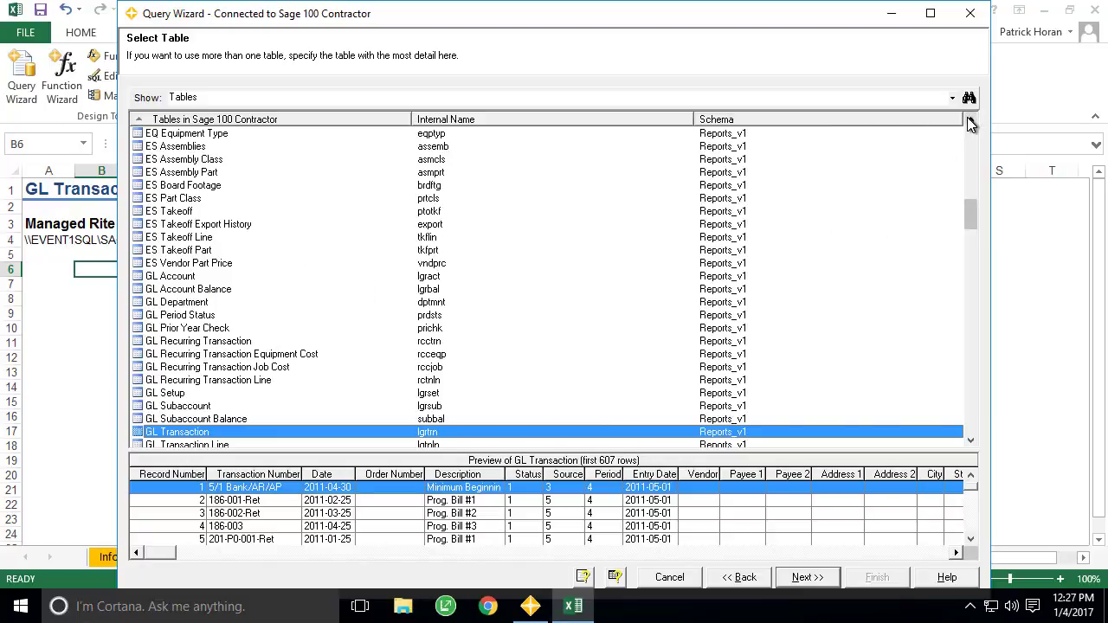
Preview the neighbouring GL tables and select GL Transaction as the source table
scroll(969, 126, up, 2)
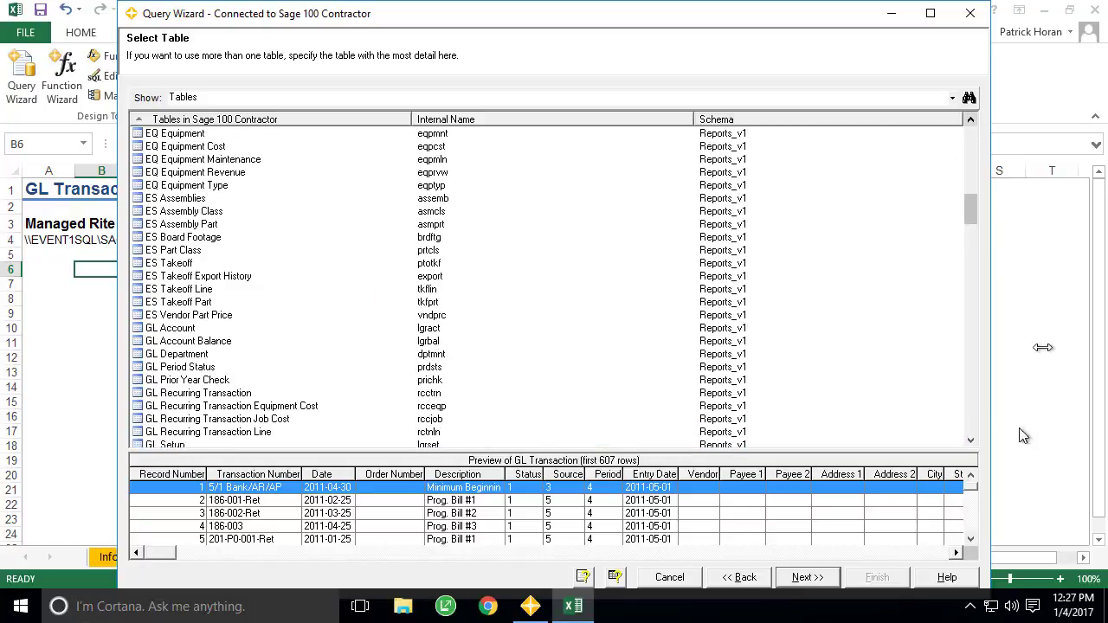
click(970, 441)
click(970, 441)
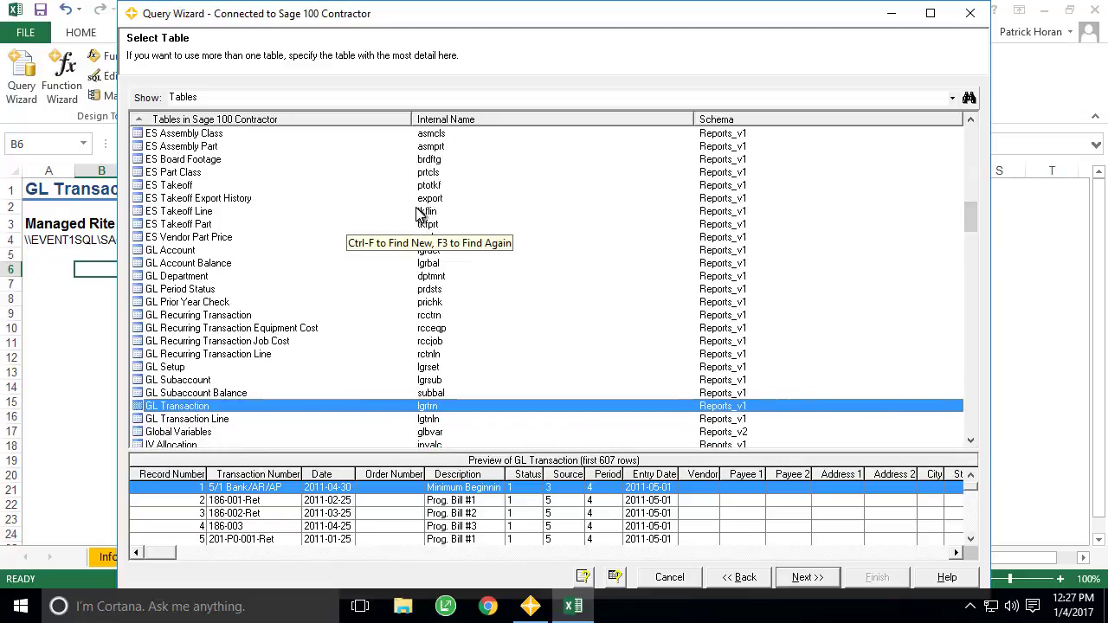
key(Up)
key(Up)
key(Up)
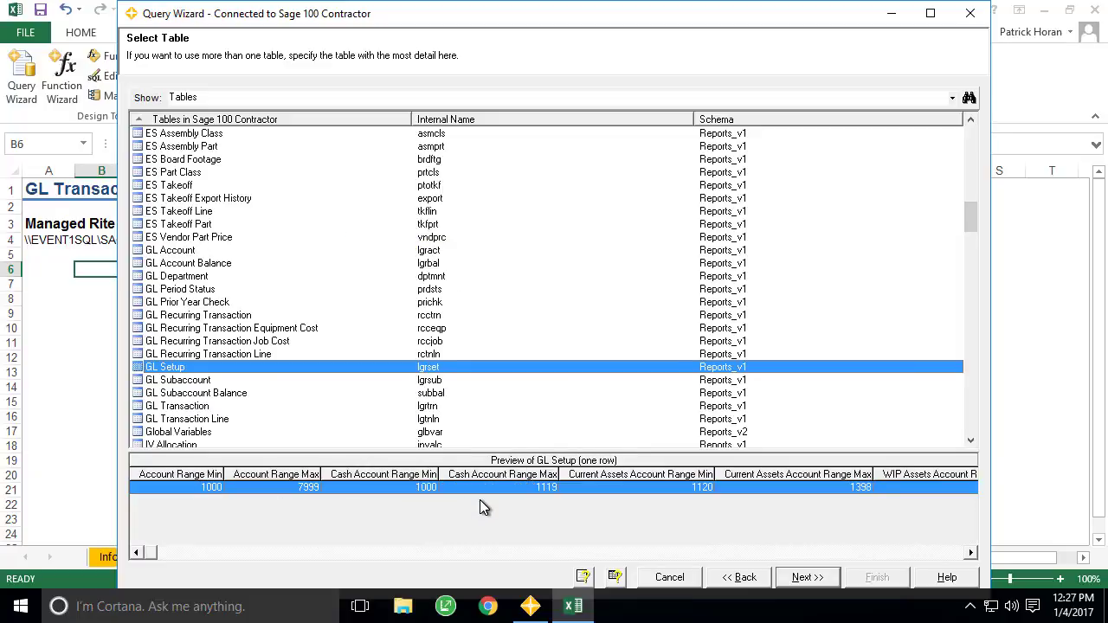
key(Down)
key(Down)
key(Down)
key(Down)
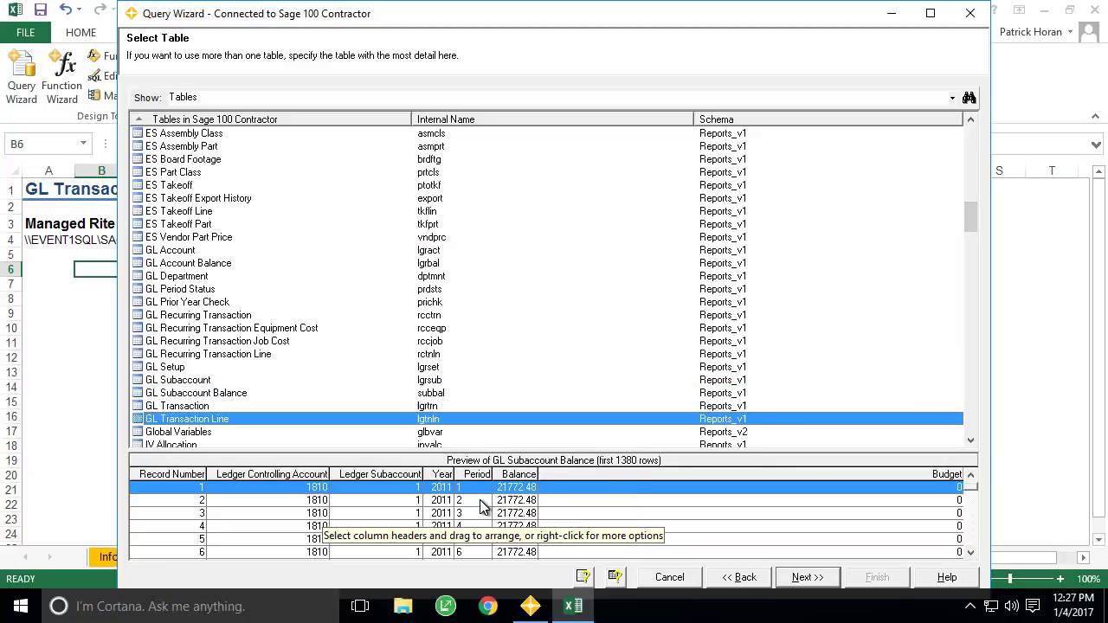
key(Up)
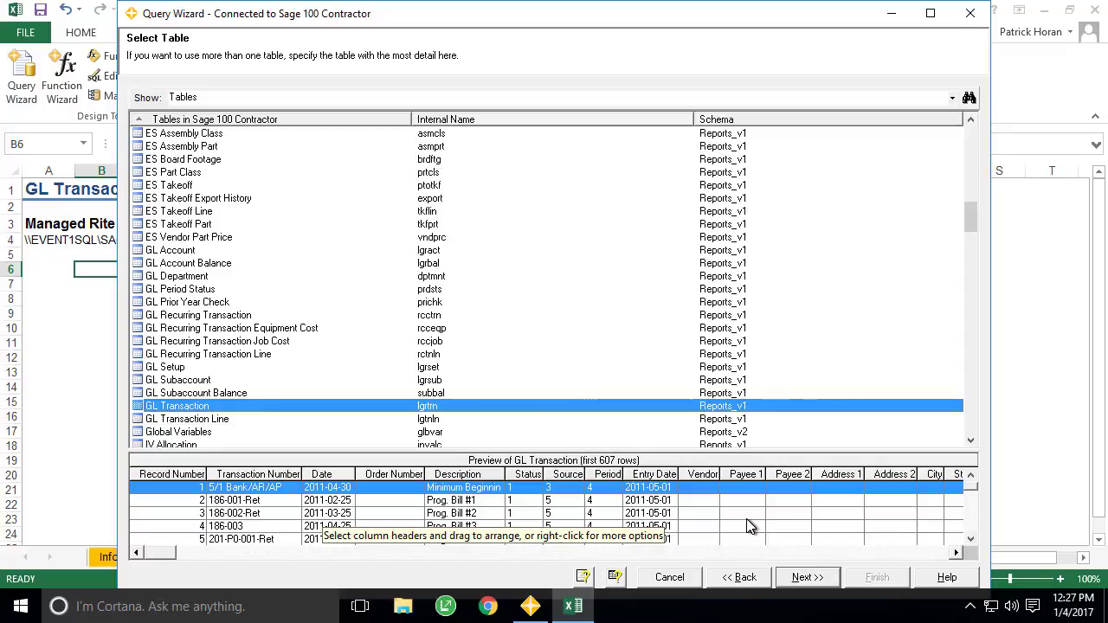
Include the Record Number, Transaction Number and Date columns in the query
click(806, 578)
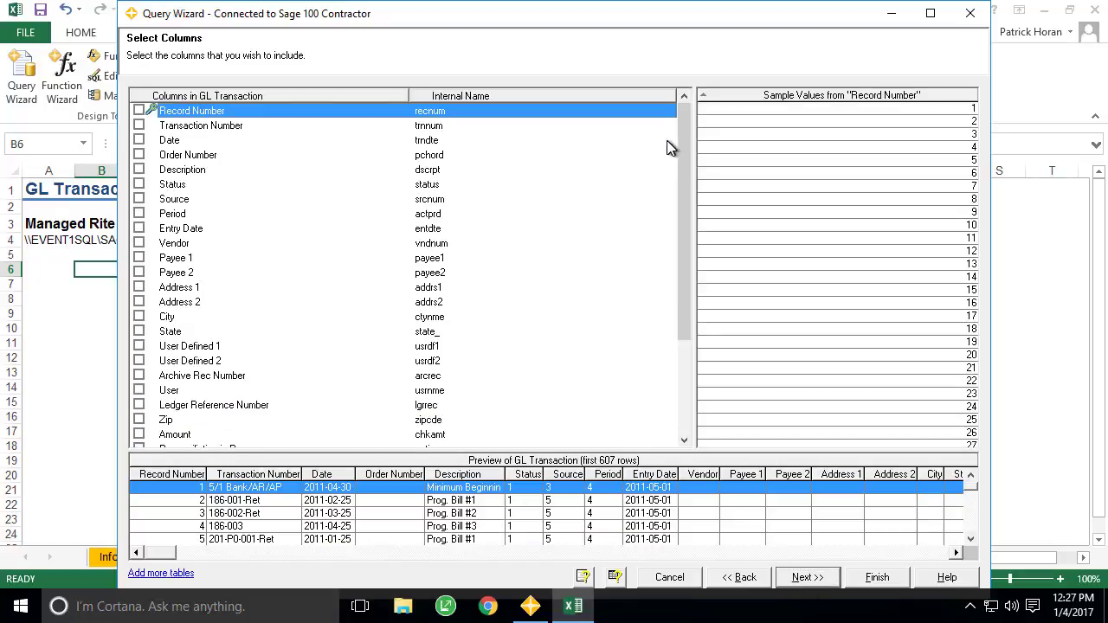
drag(684, 140, 673, 115)
key(Down)
key(Down)
key(Up)
key(Up)
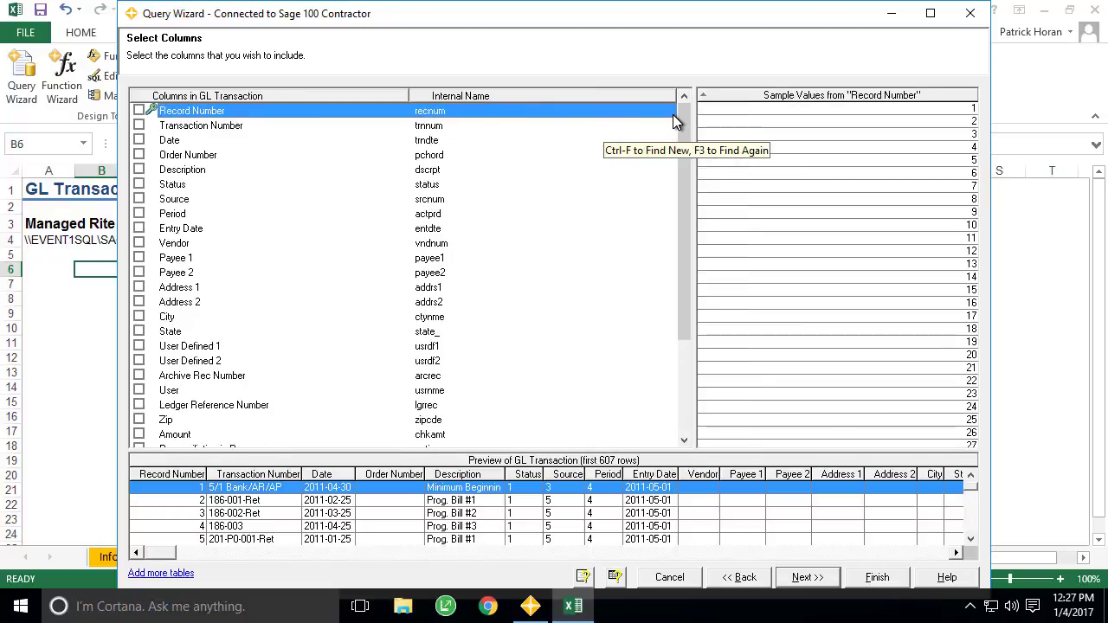
key(space)
key(Down)
key(space)
key(Down)
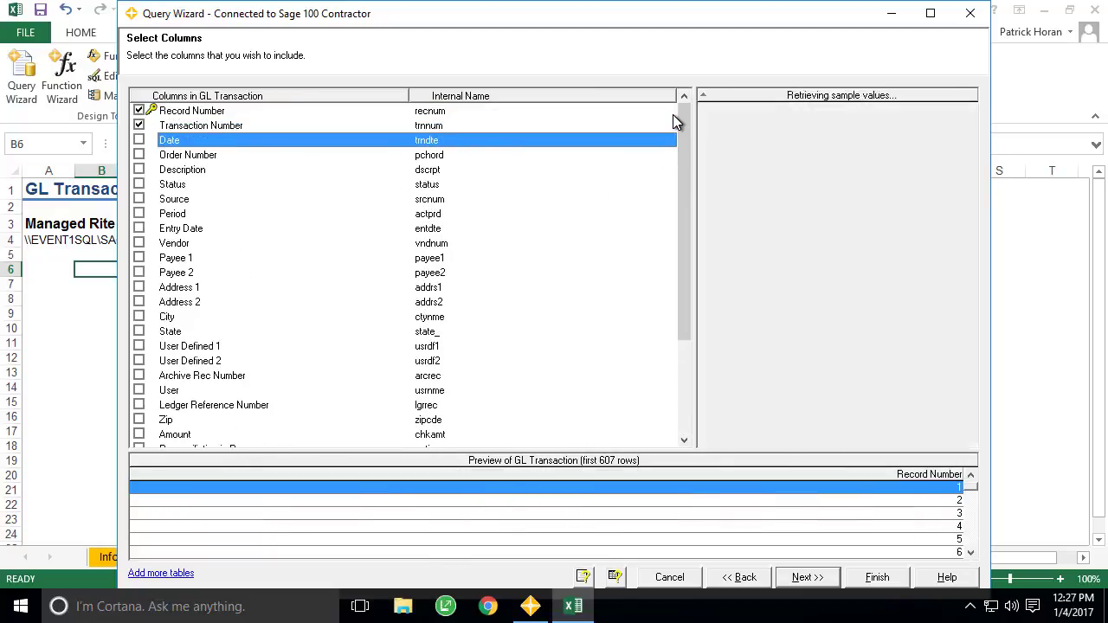
key(space)
Also include the Description, Vendor and Amount columns, then proceed to row conditions
key(Down)
key(Down)
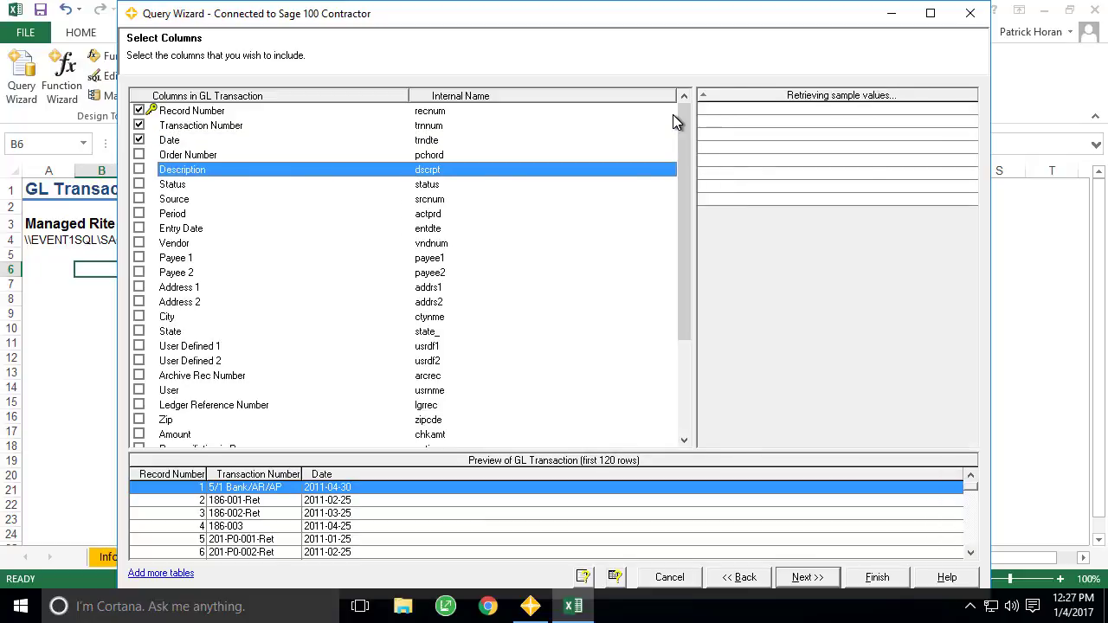
key(space)
key(Down)
key(Down)
key(Down)
key(Down)
key(Down)
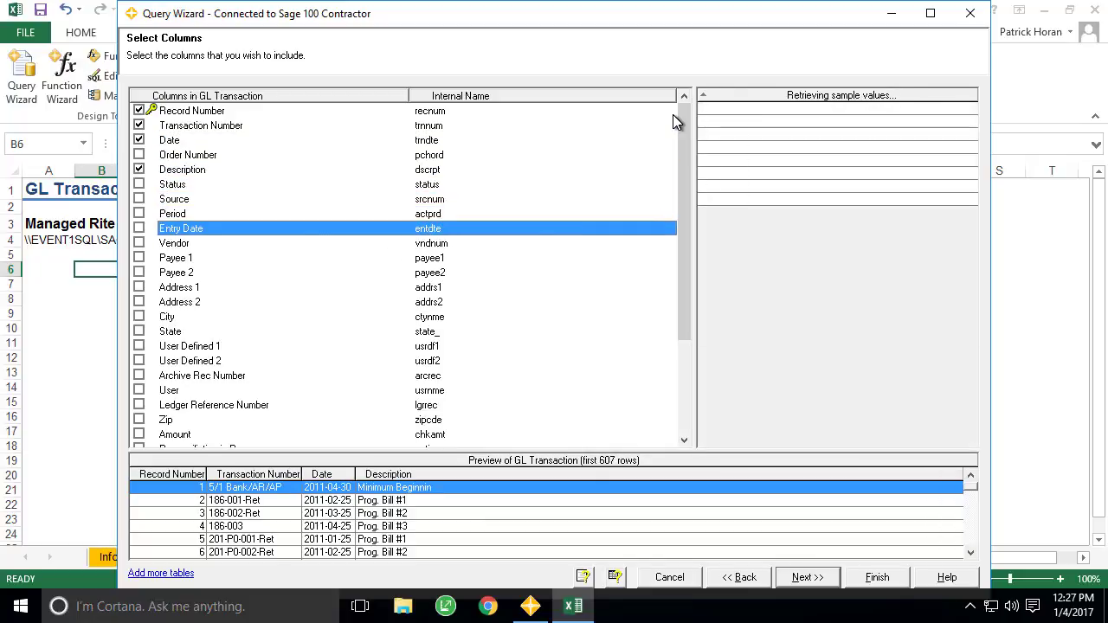
key(space)
key(Down)
key(Down)
key(Down)
key(Down)
key(Down)
key(Down)
key(Down)
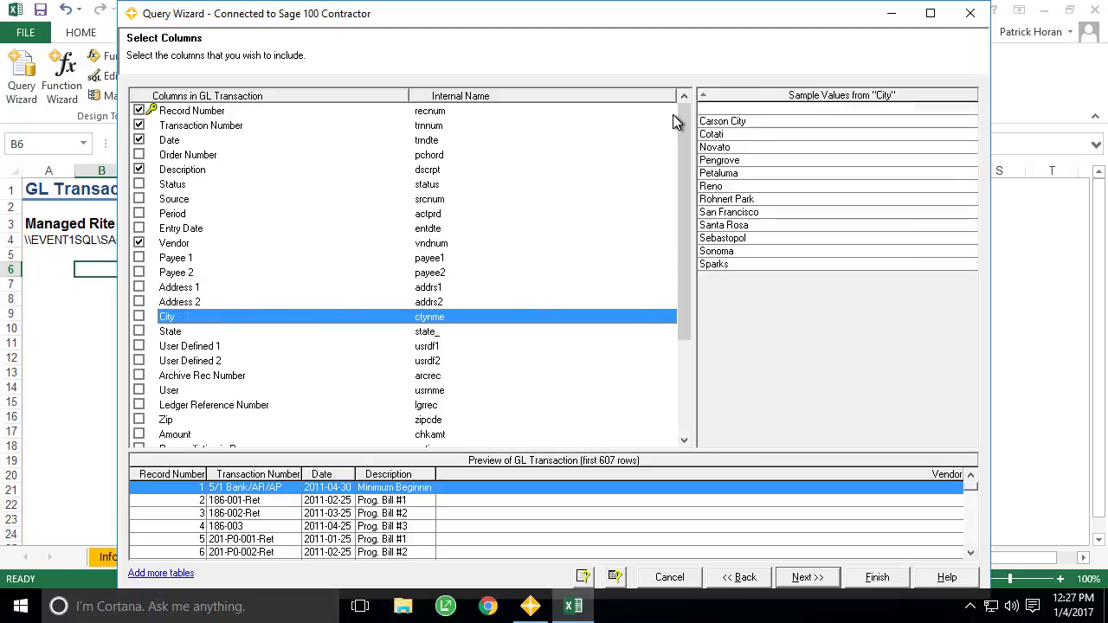
key(Down)
key(Down)
key(Down)
key(Down)
key(Down)
key(Down)
key(space)
key(Down)
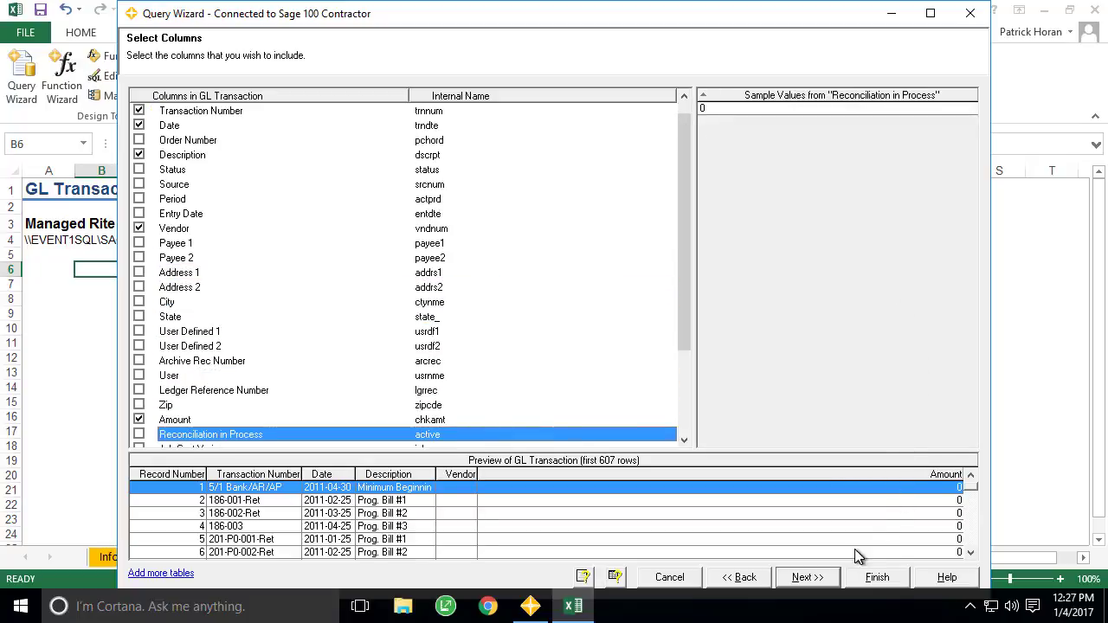
click(820, 584)
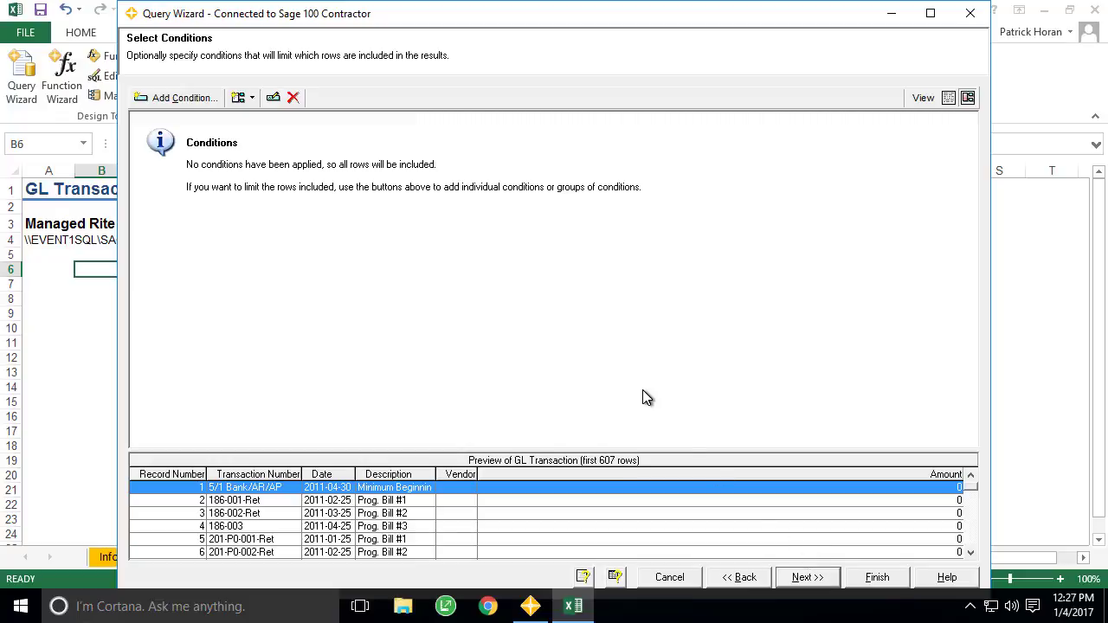
Add the condition Date greater than or equal to the StartDate cell reference
click(163, 99)
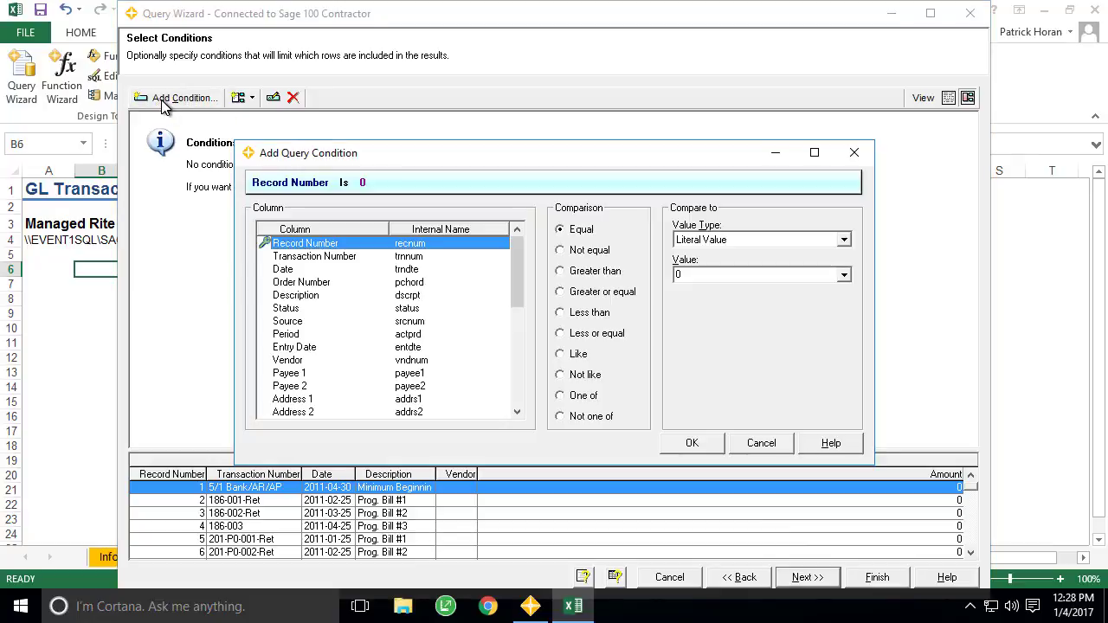
click(283, 273)
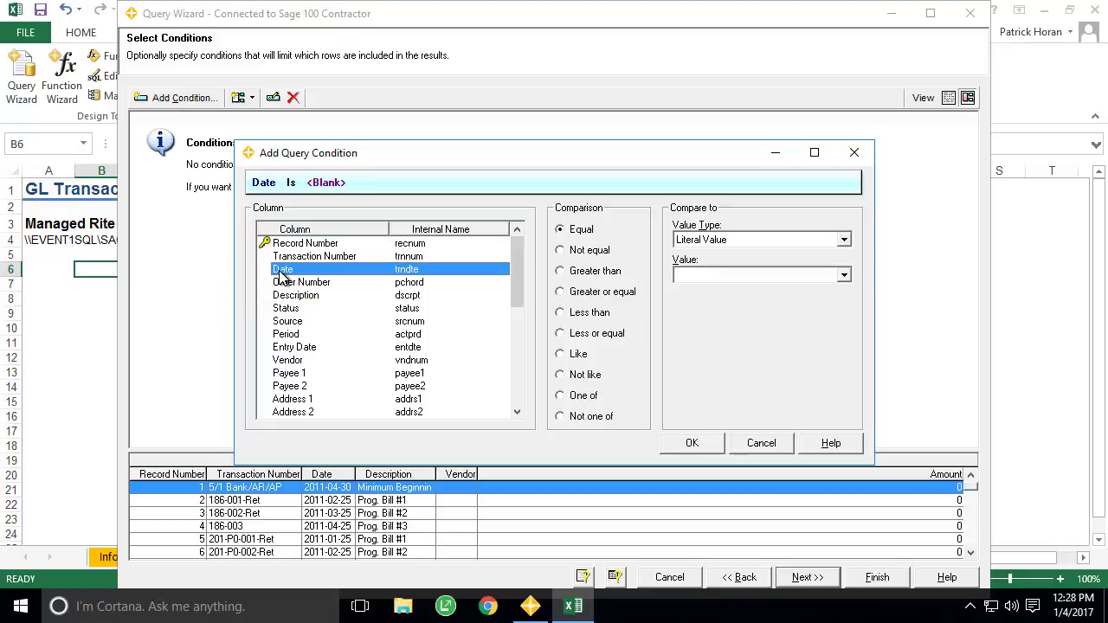
click(572, 298)
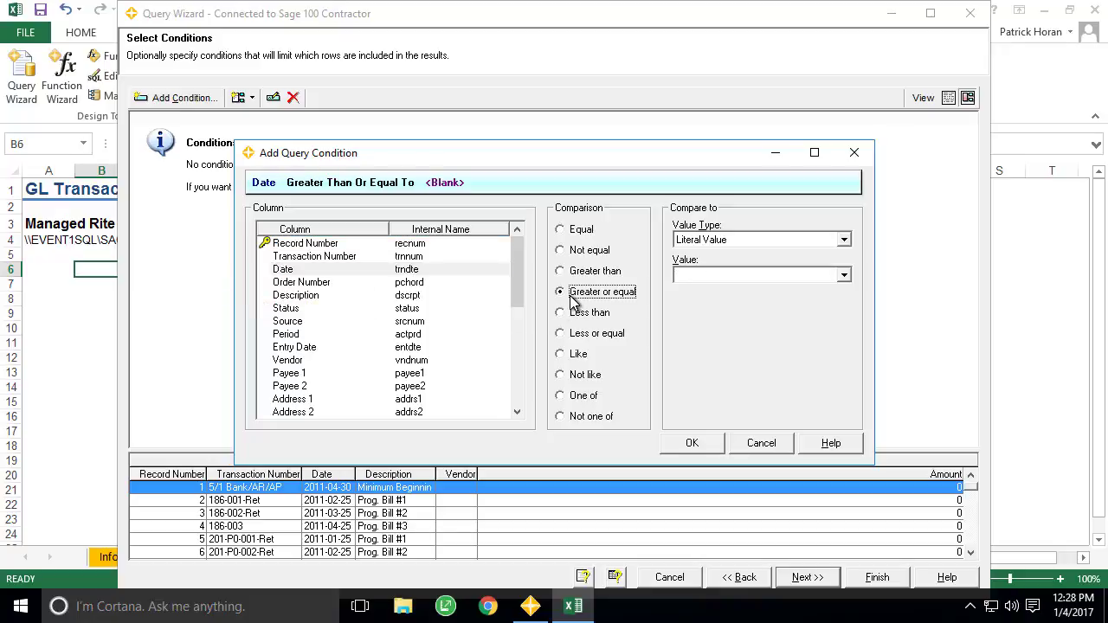
click(843, 240)
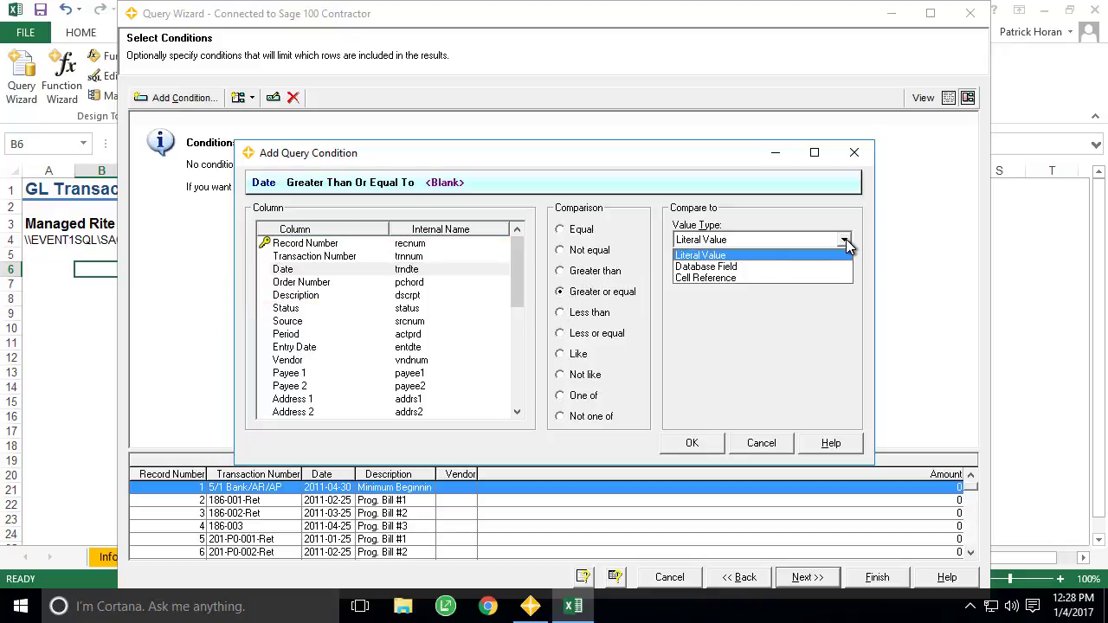
click(747, 278)
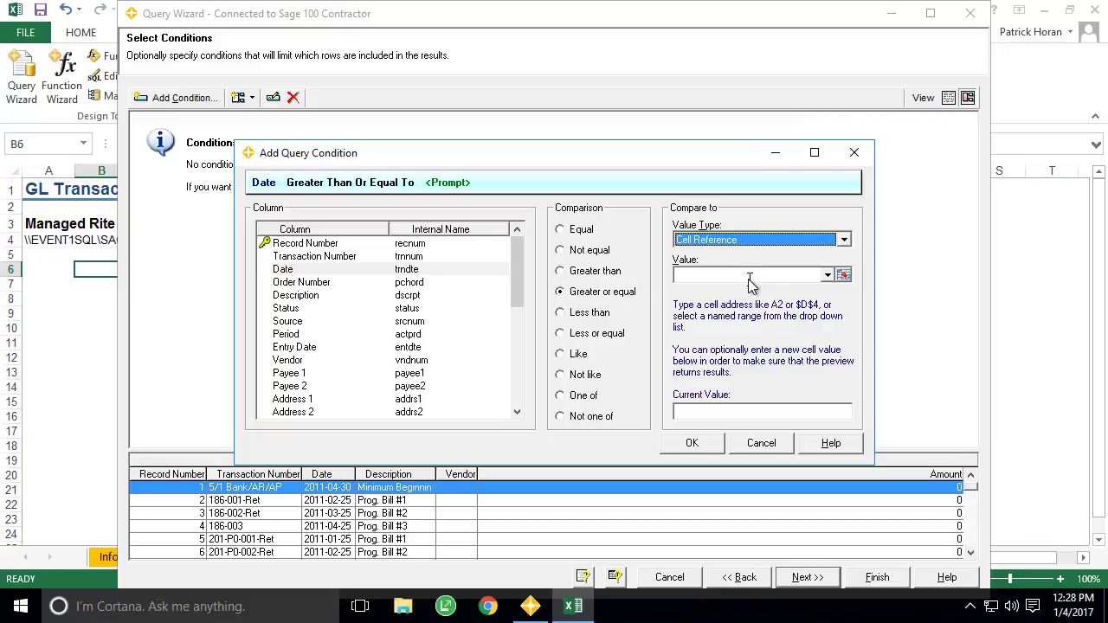
click(827, 276)
click(753, 350)
click(696, 444)
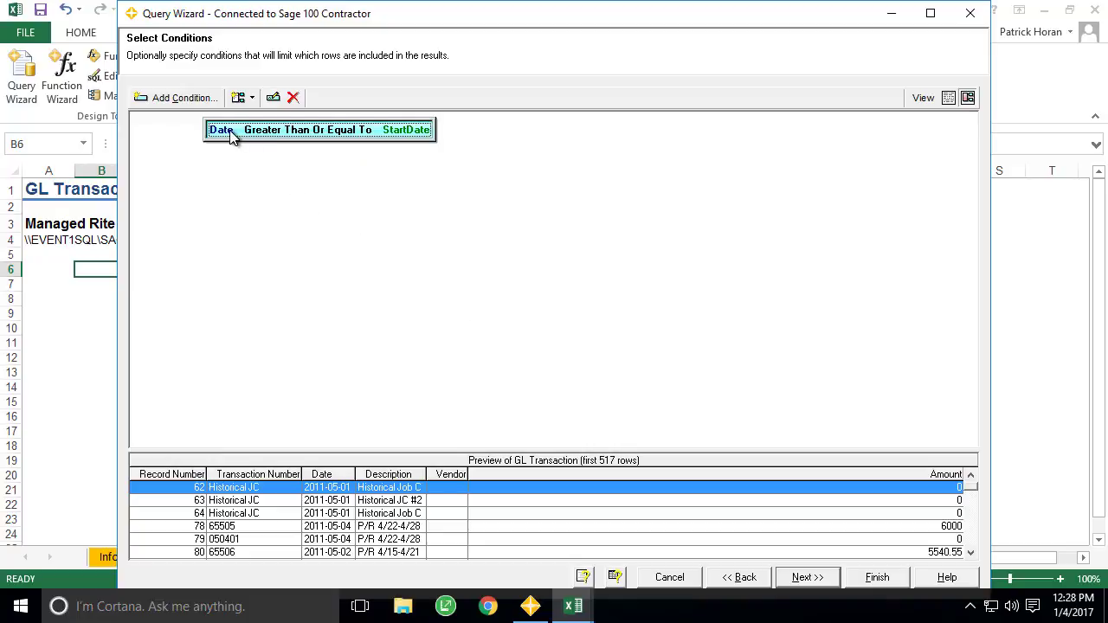
Add the condition Date less than or equal to the EndDate cell reference
click(173, 101)
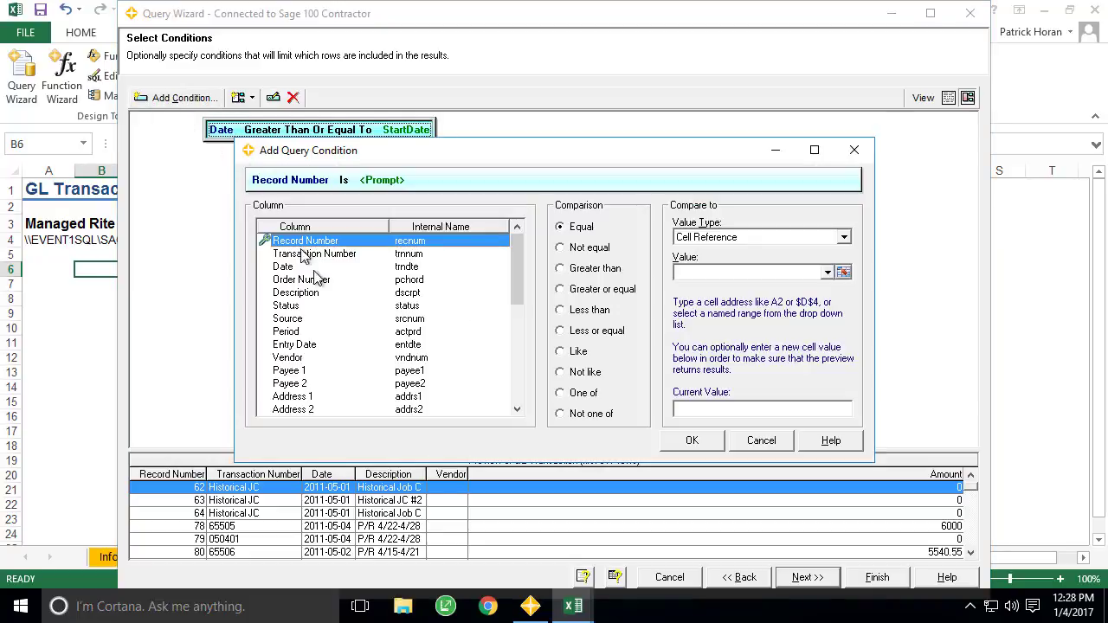
click(285, 268)
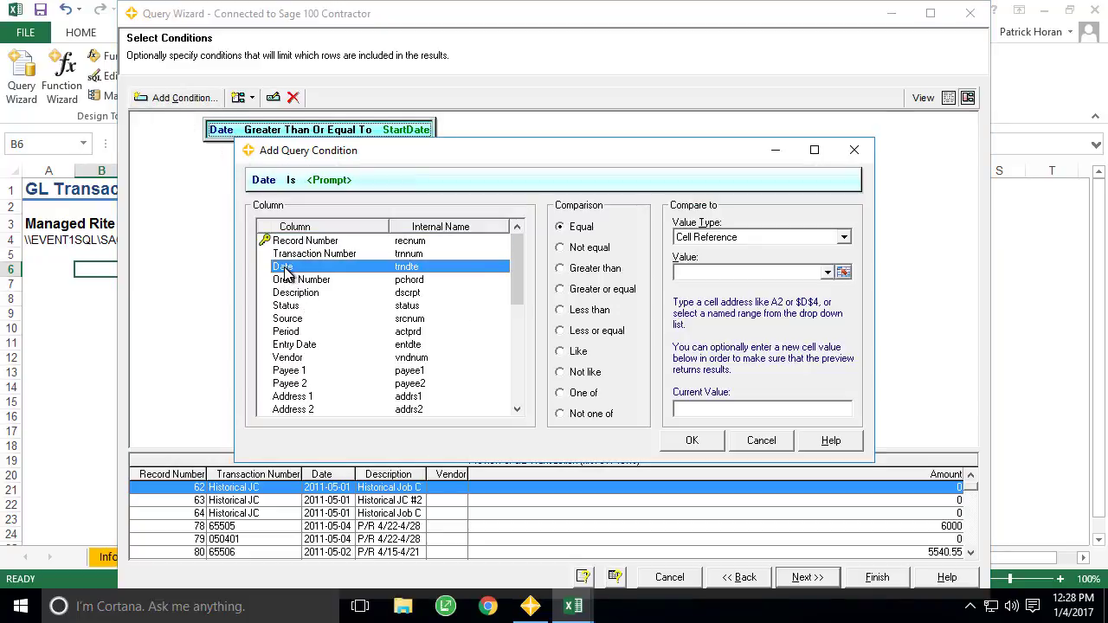
click(562, 335)
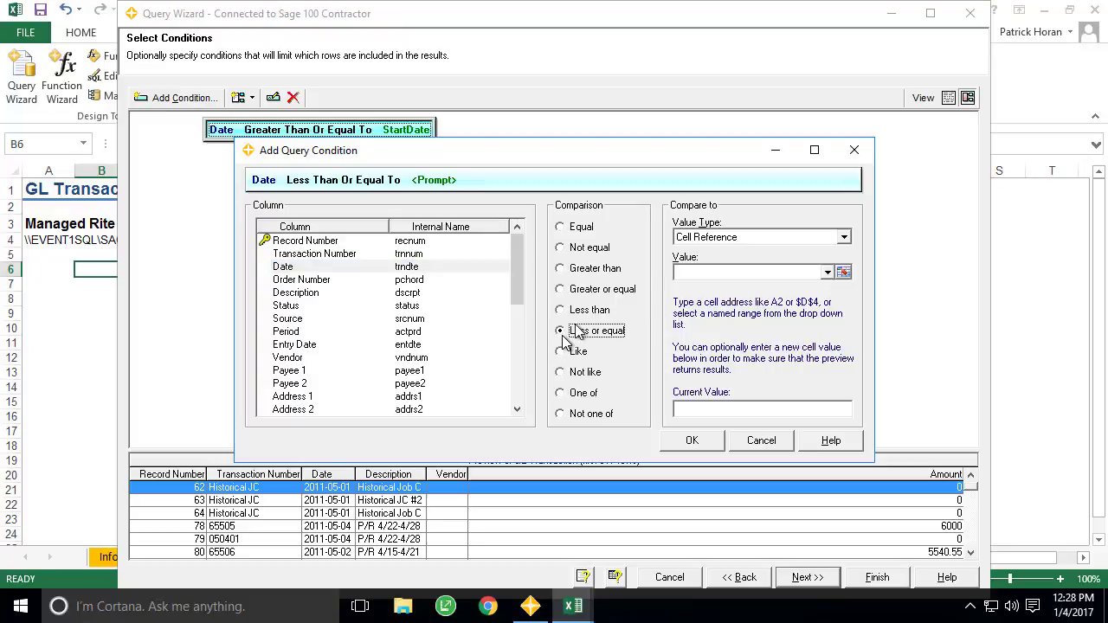
click(843, 237)
click(835, 249)
click(827, 274)
click(803, 288)
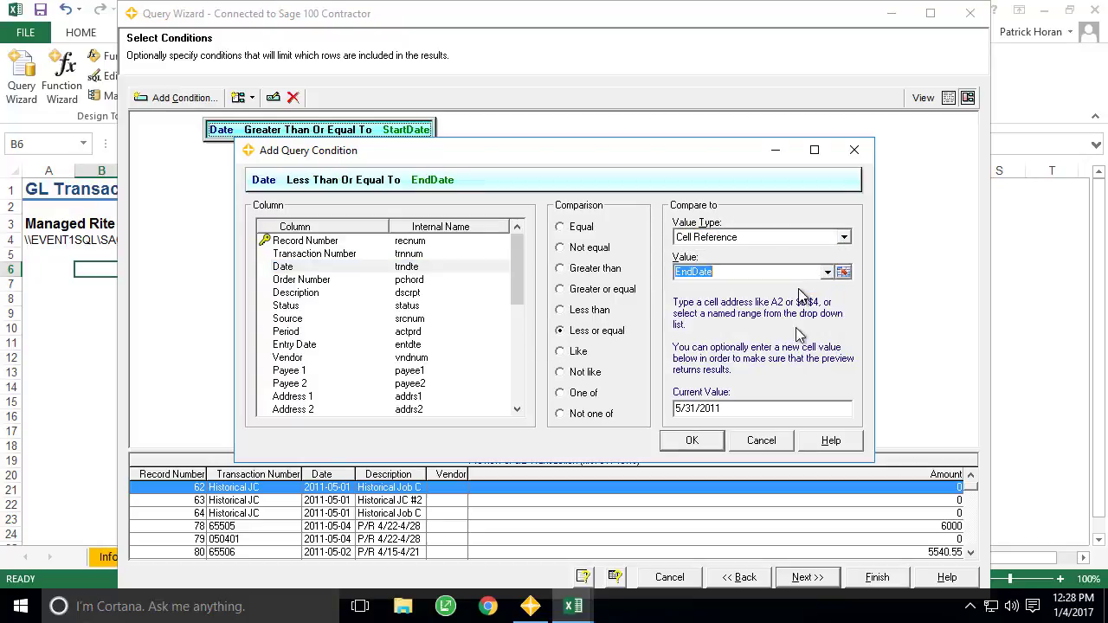
click(701, 442)
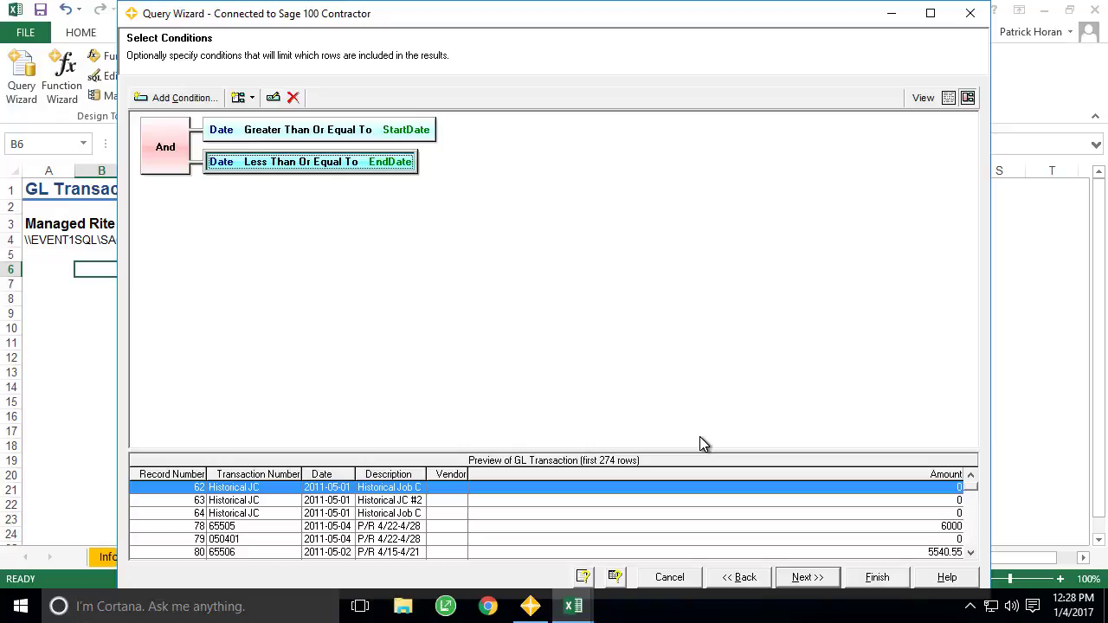
Add a third condition requiring Vendor not equal to the literal value 0
click(182, 98)
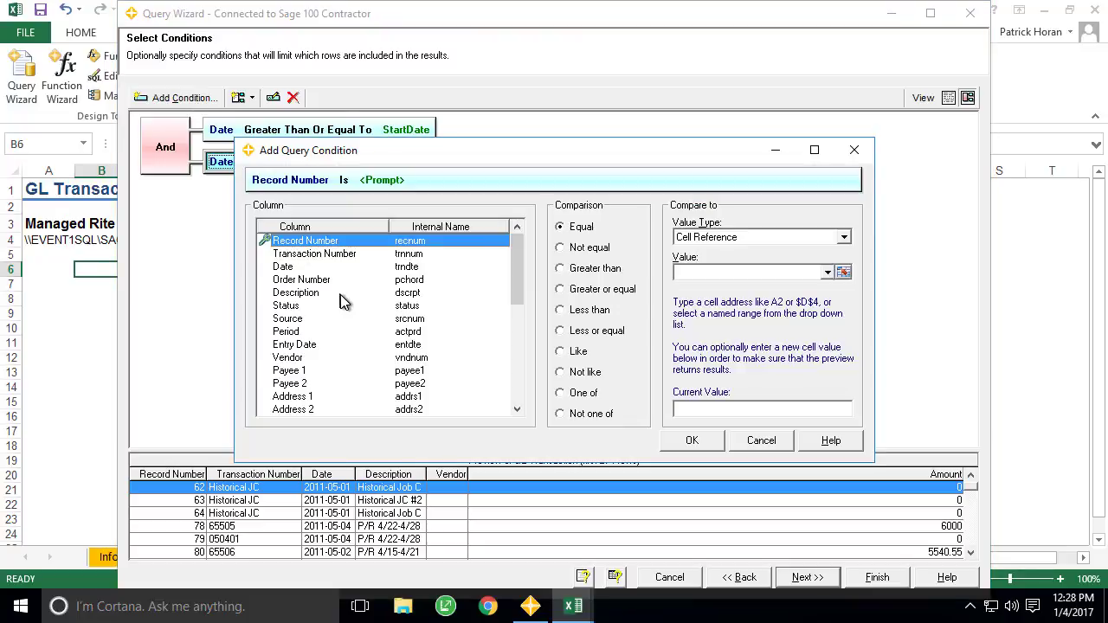
click(294, 358)
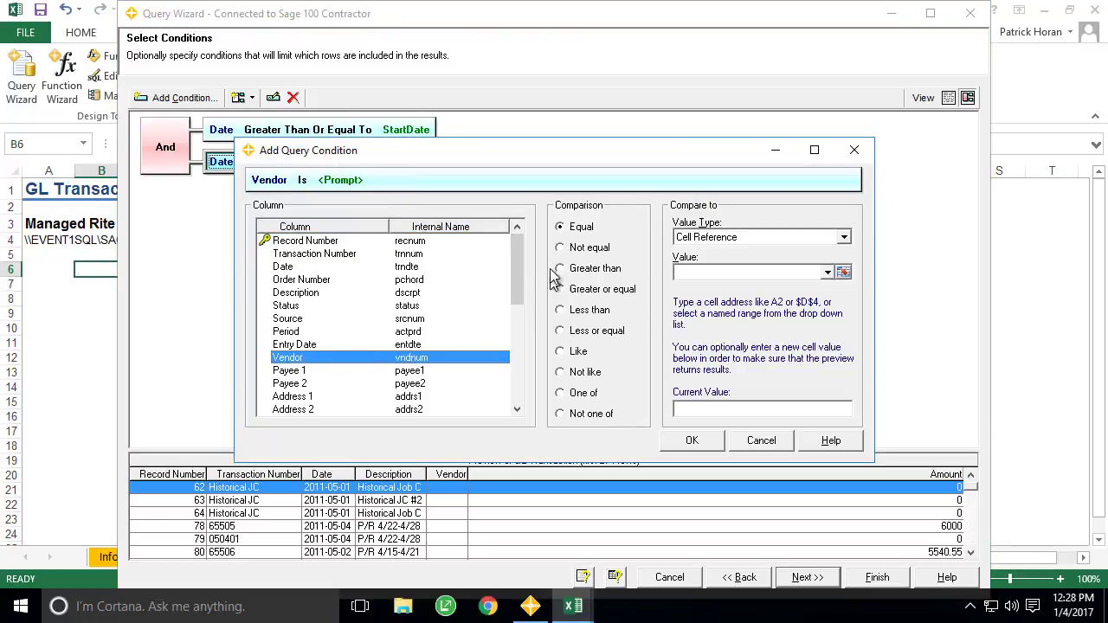
click(571, 248)
click(844, 237)
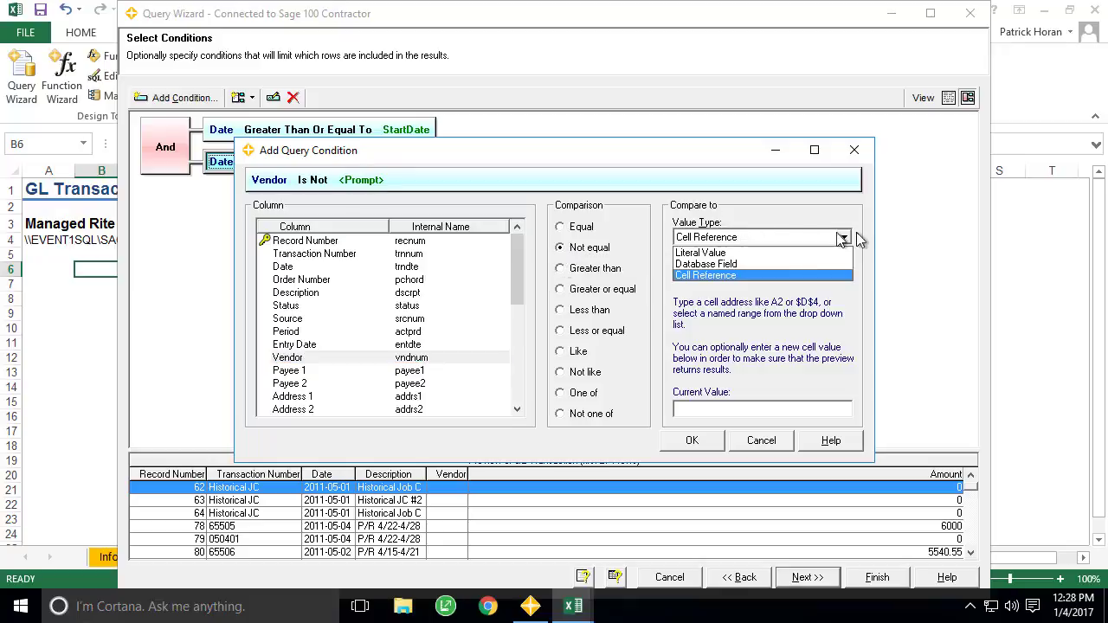
click(783, 254)
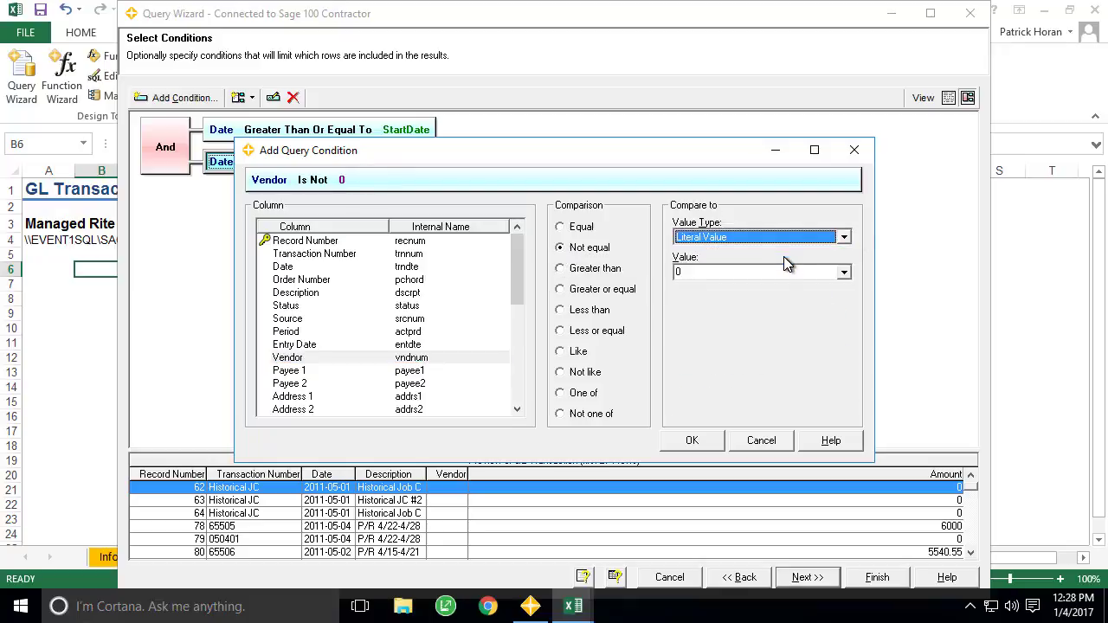
click(708, 442)
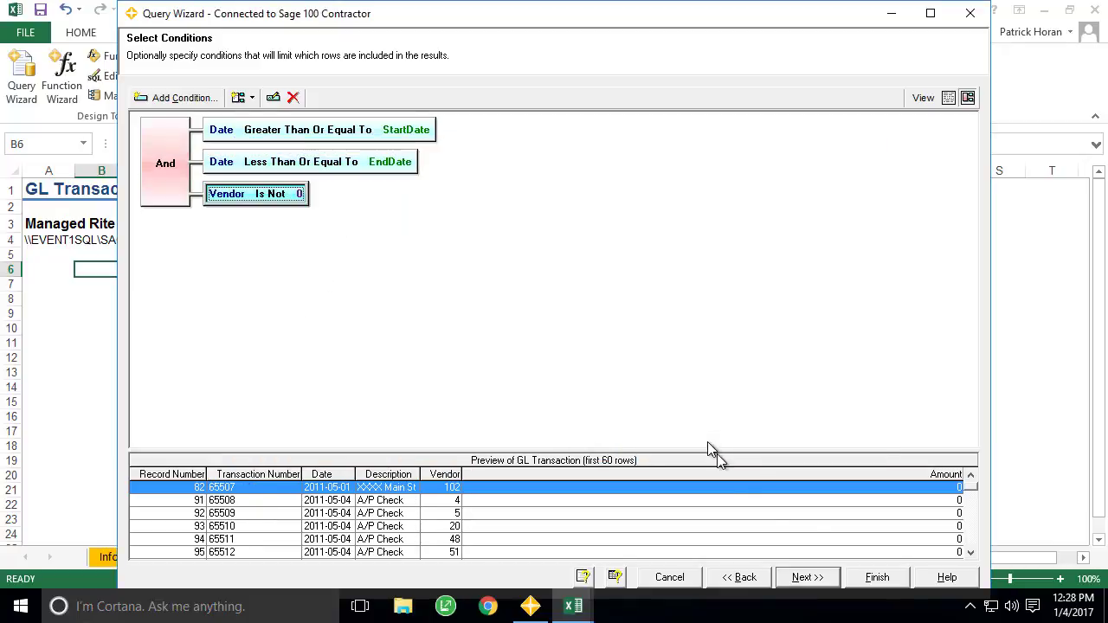
Finish the query and apply the Column Headings style to header row B6:G6
click(874, 578)
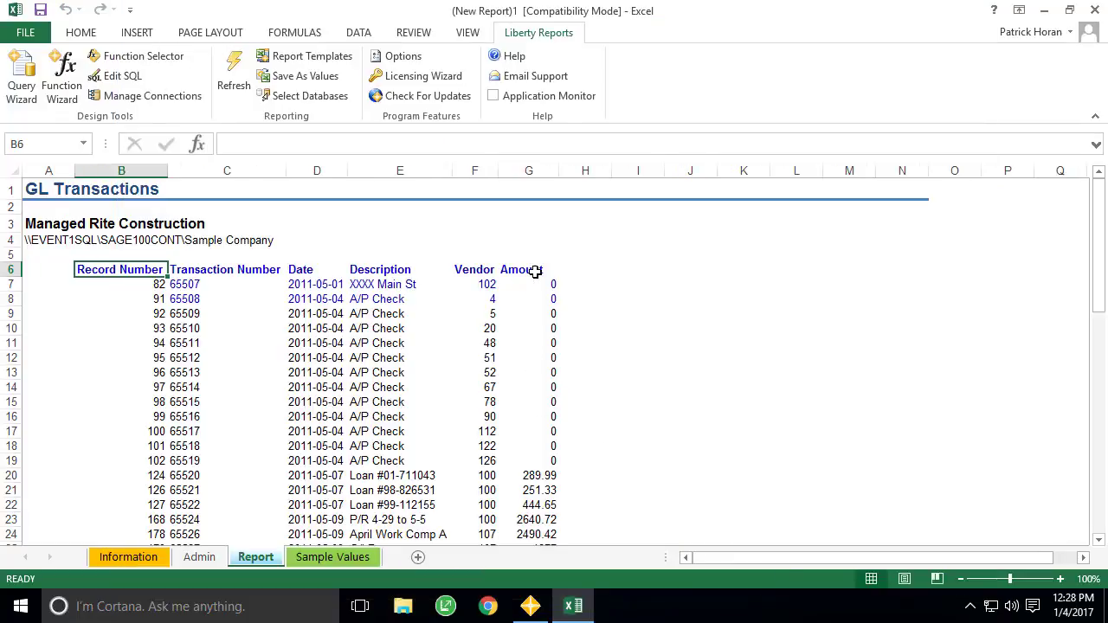
shift+click(537, 271)
click(82, 33)
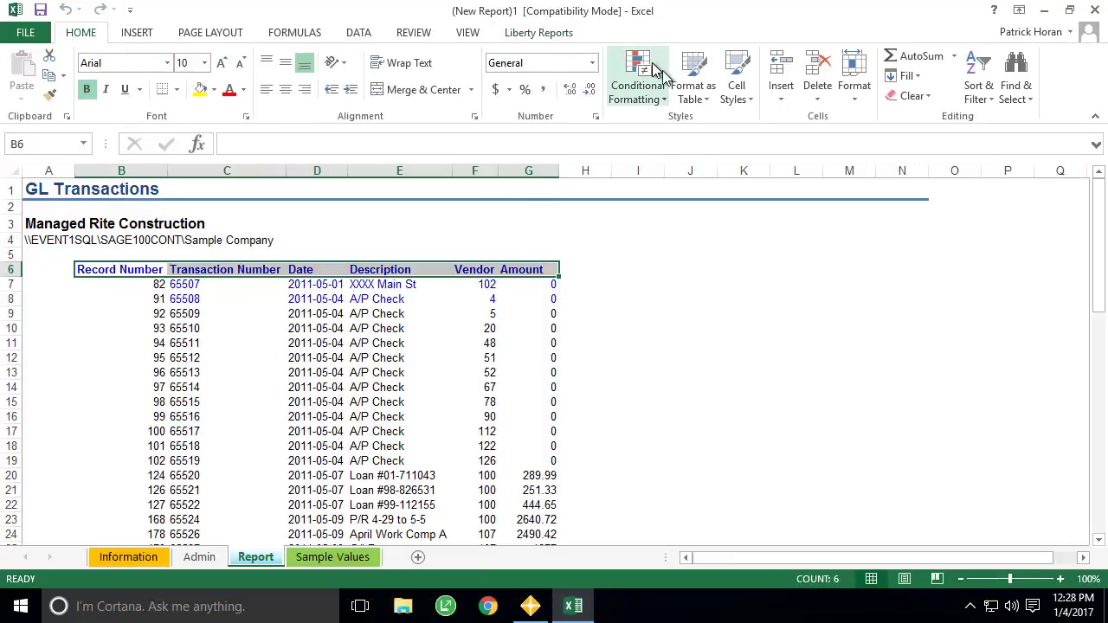
click(736, 84)
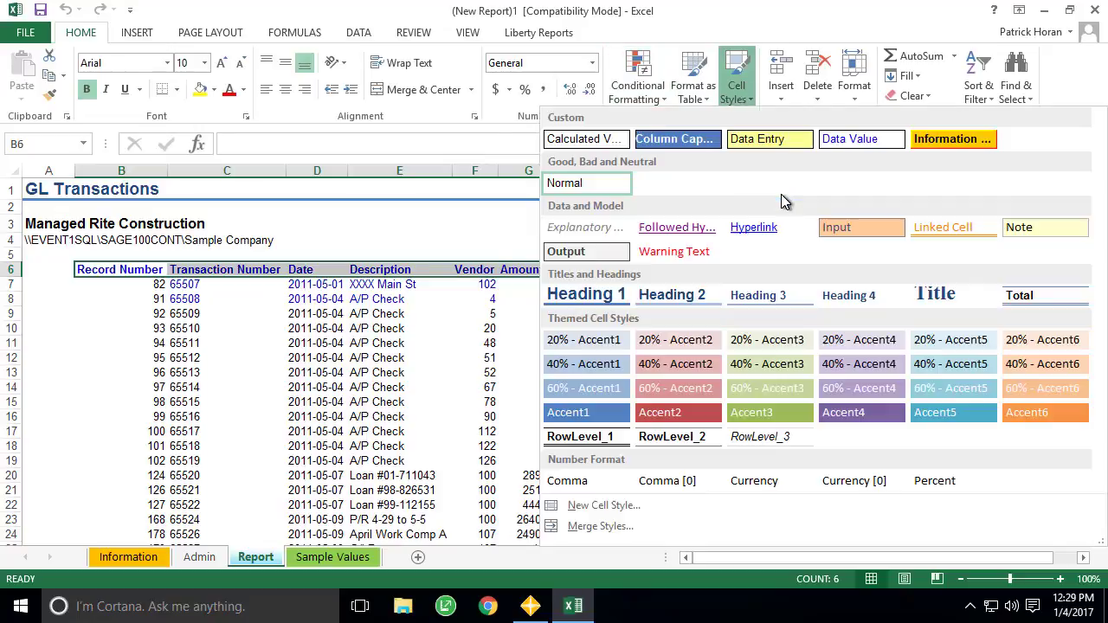
click(678, 136)
Apply the Calculated Value style to the data rows B7:G66
key(Down)
key(End)
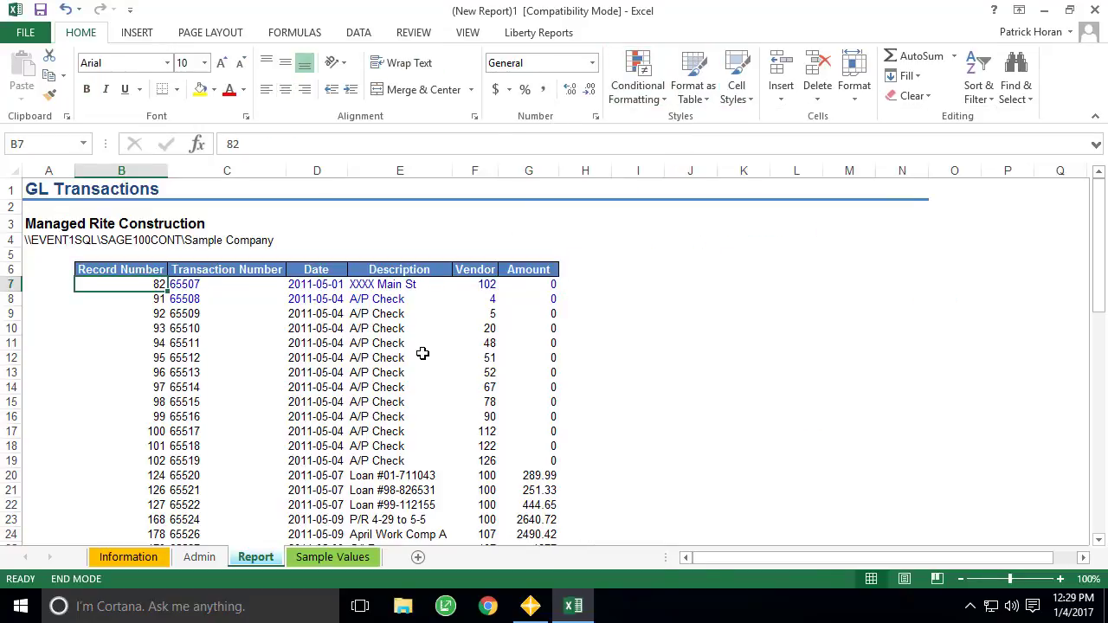
key(shift+Home)
click(736, 87)
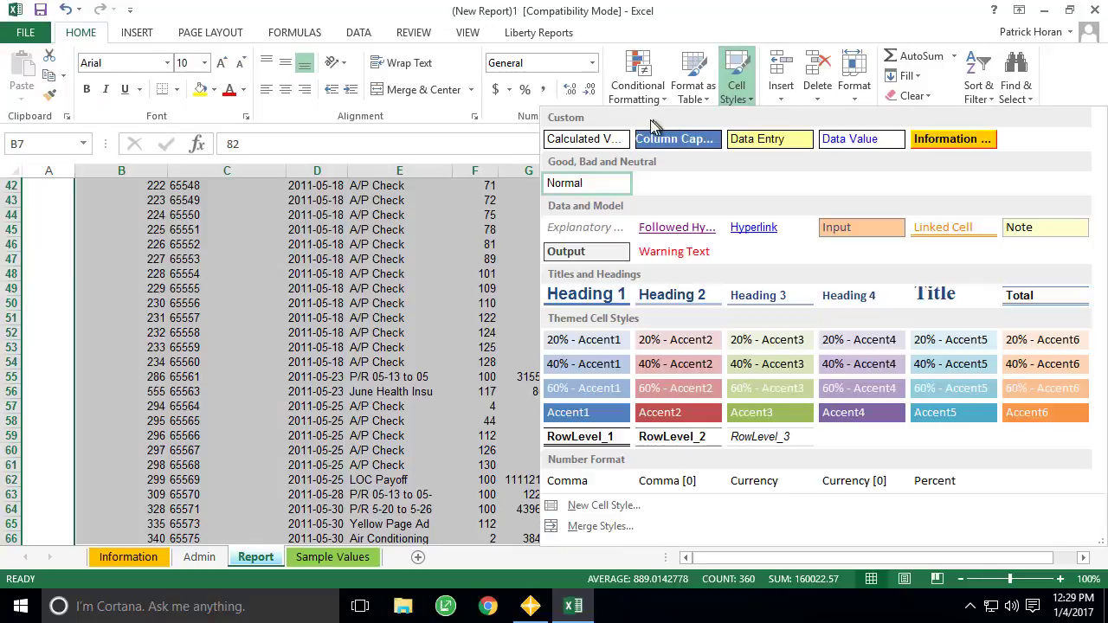
click(608, 147)
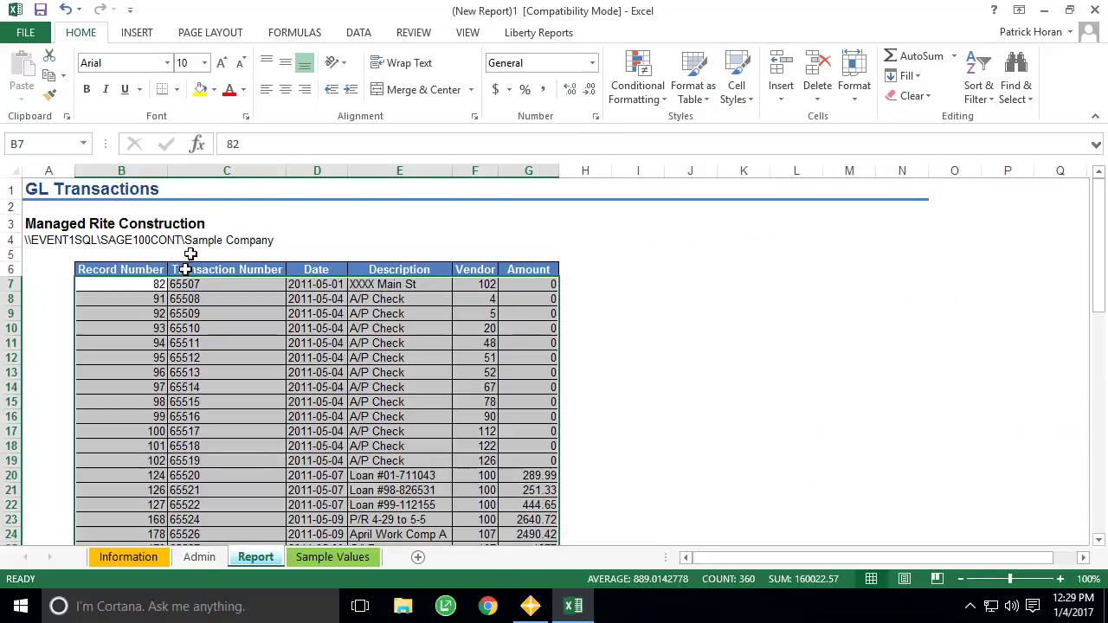
drag(129, 164, 529, 168)
click(151, 286)
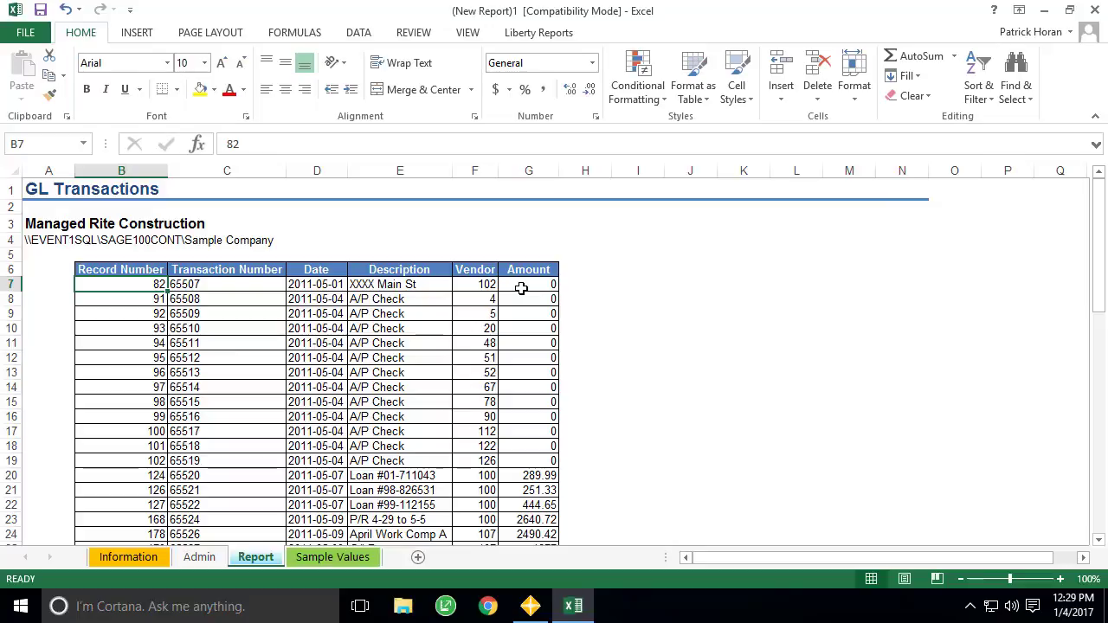
Insert a blank column G before Amount and give it the header 'Vendor Name' in G6
click(524, 172)
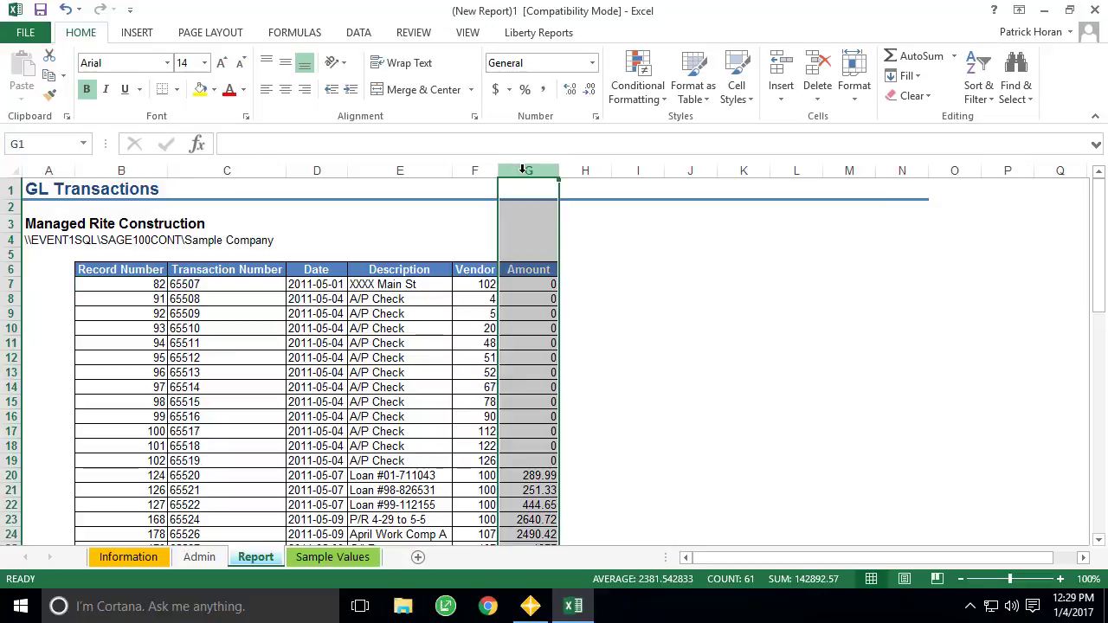
right_click(525, 176)
click(601, 294)
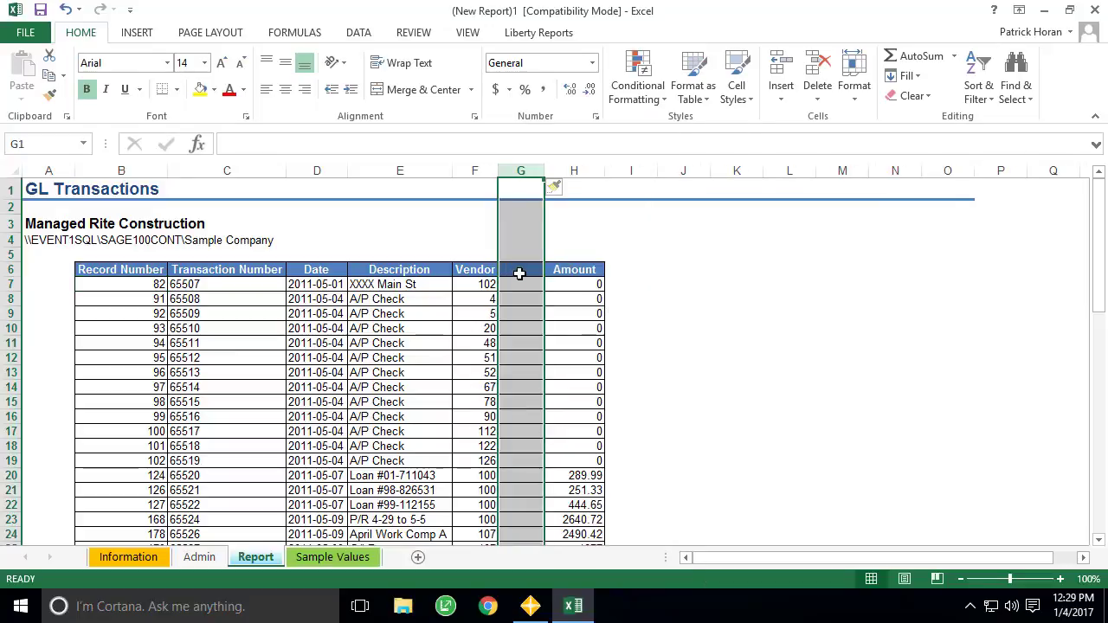
click(520, 269)
text(Vendor Name)
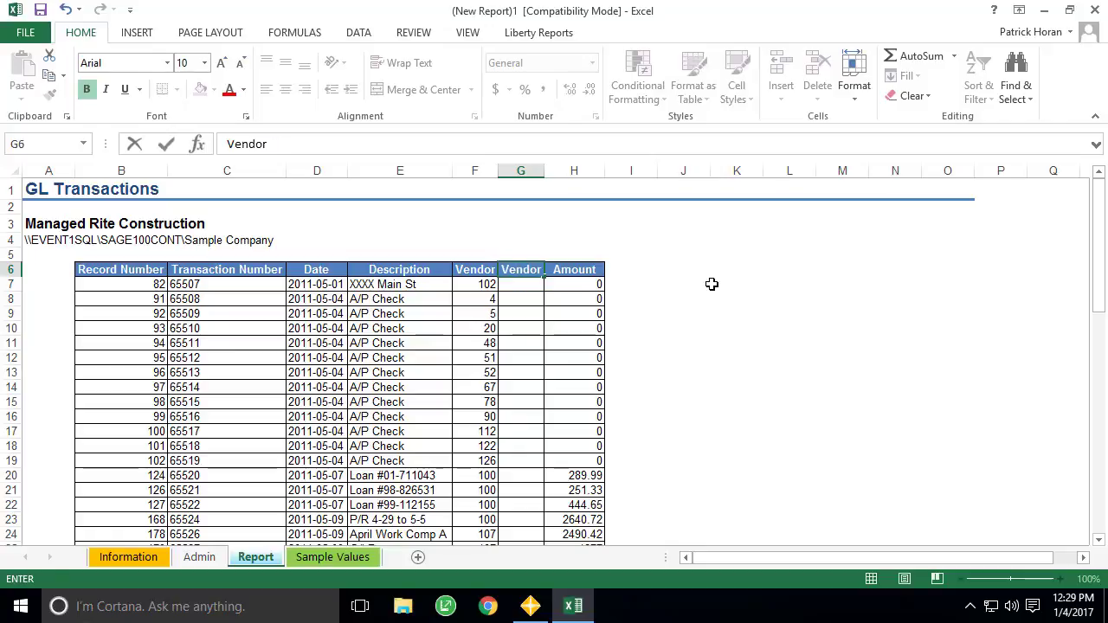
key(ctrl+Return)
key(Return)
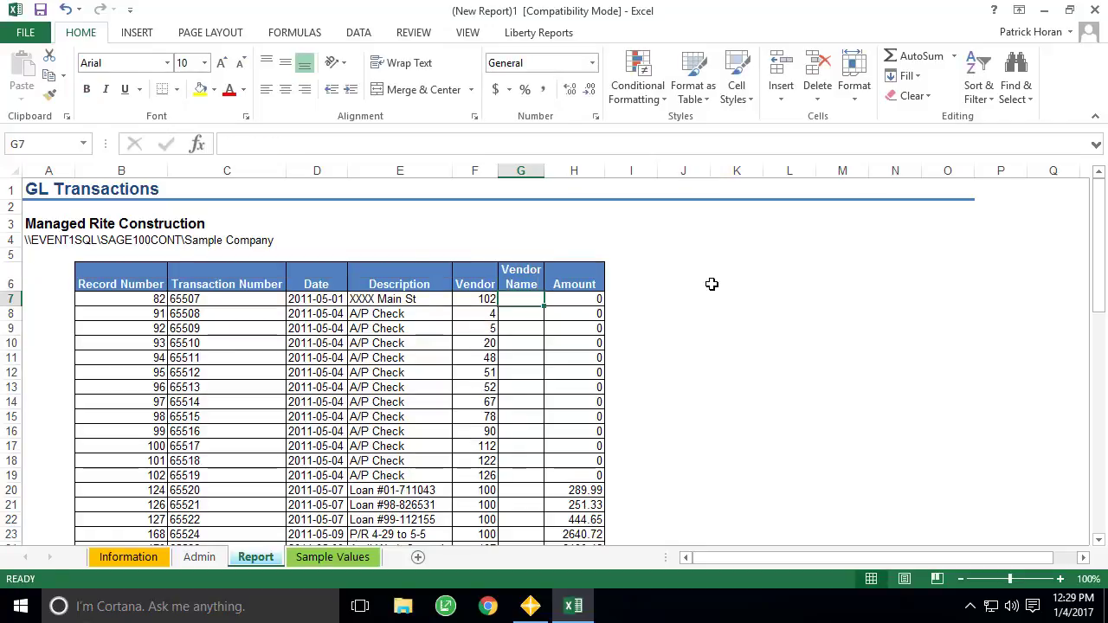
click(530, 32)
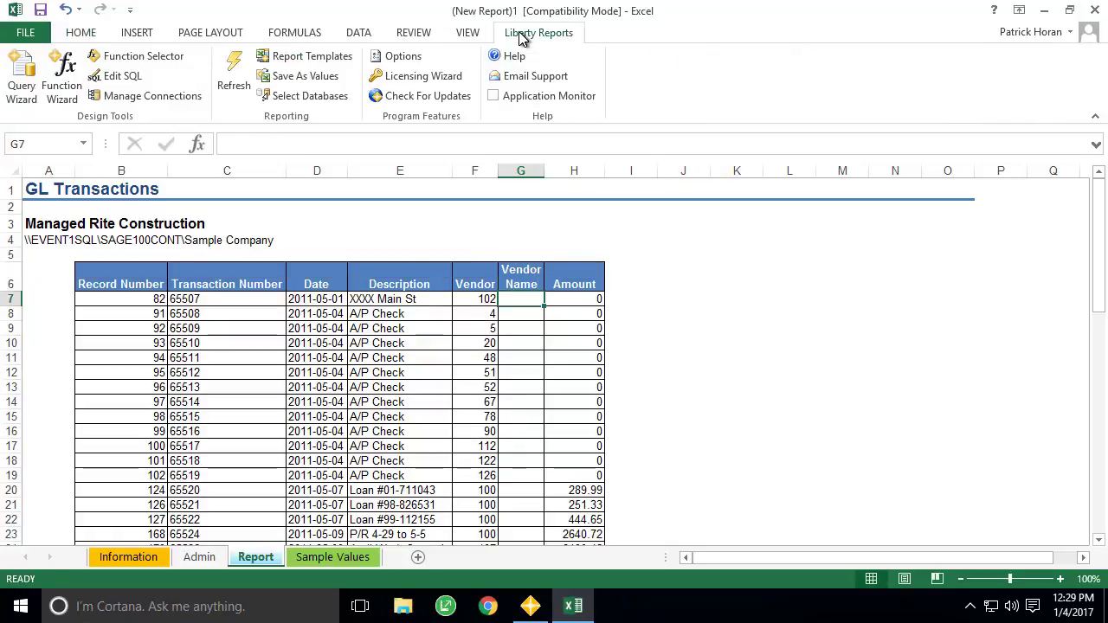
In the Liberty Reports Function Wizard, choose the Lookup function for cell G7
click(71, 82)
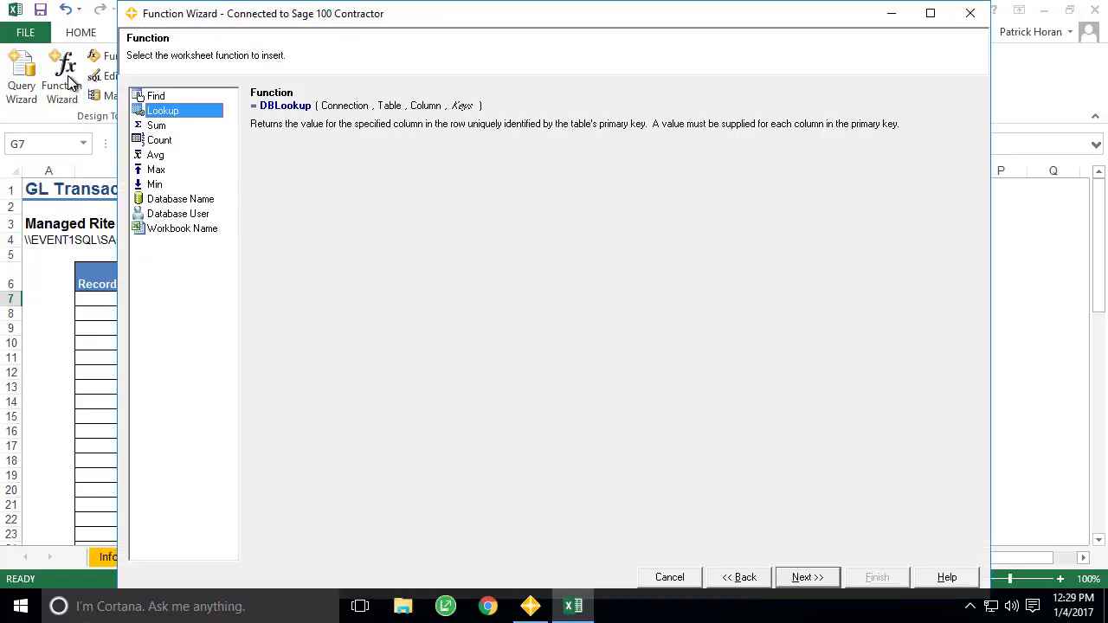
click(171, 127)
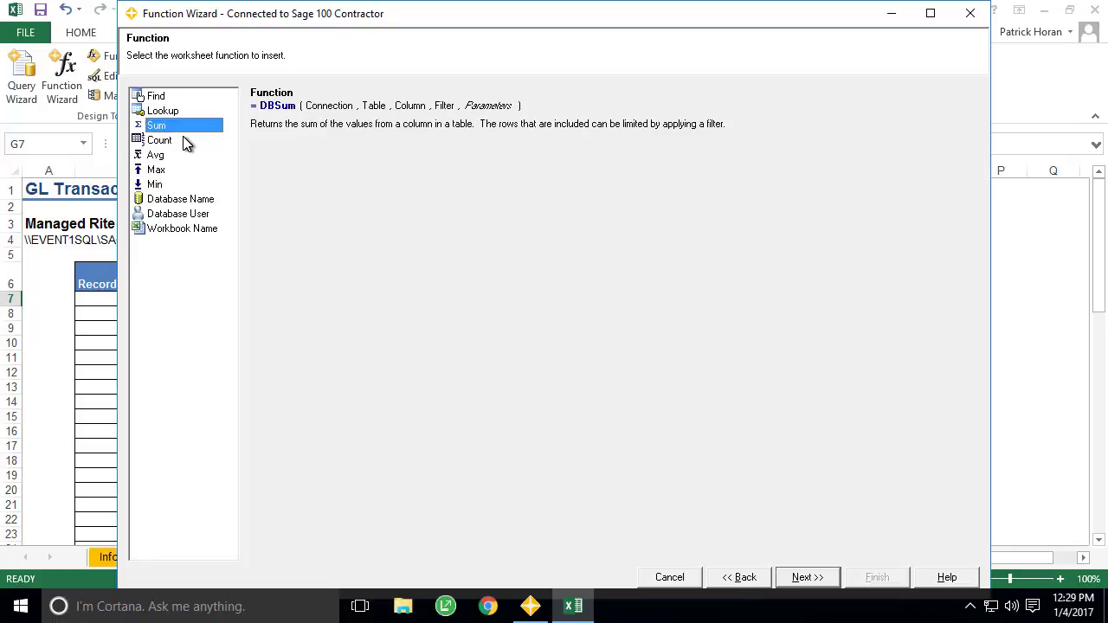
click(183, 141)
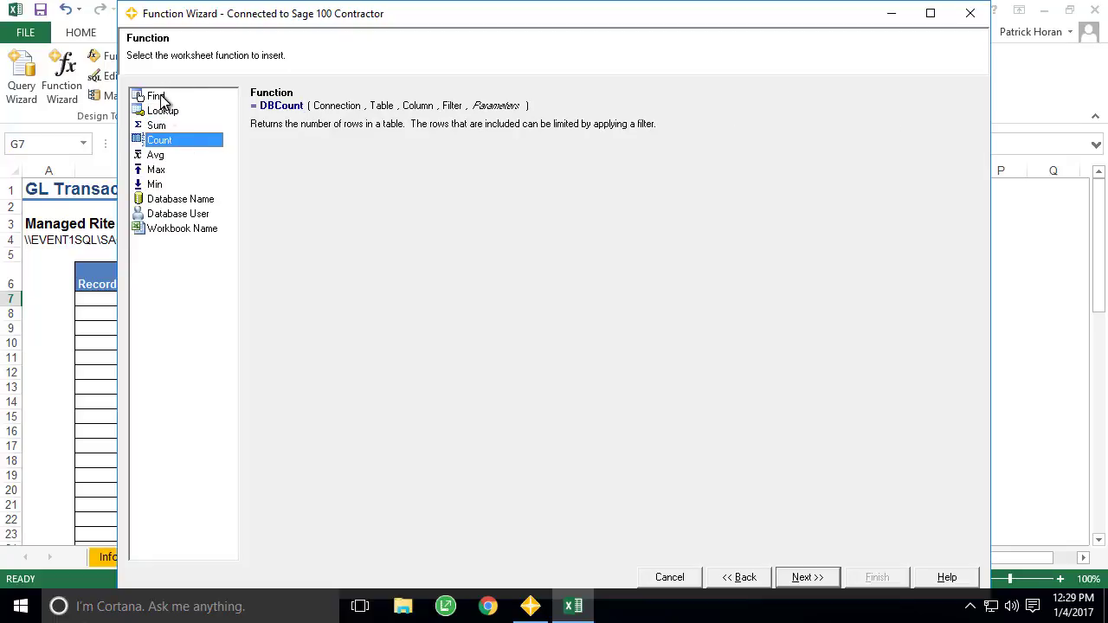
click(161, 99)
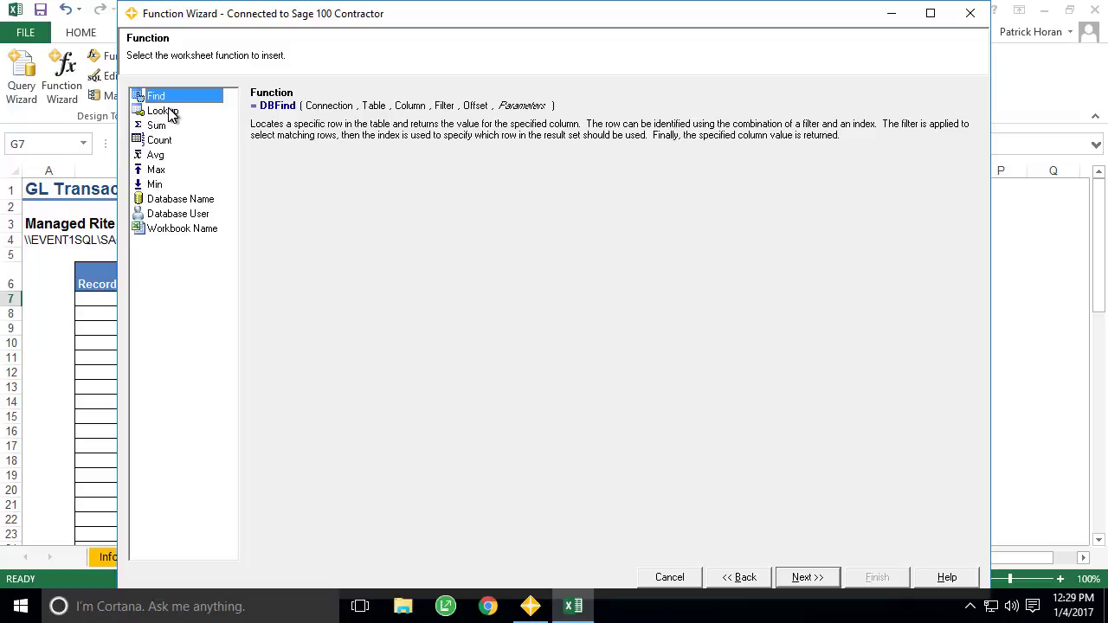
click(169, 113)
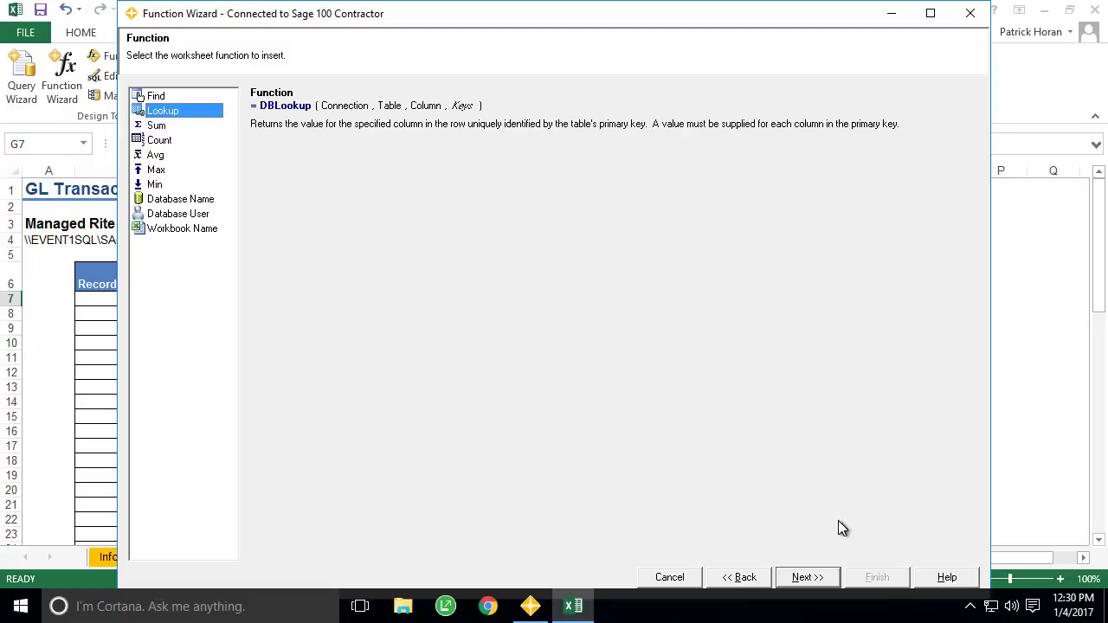
Point the lookup at the AP Vendor table and return its Vendor Name column
click(803, 585)
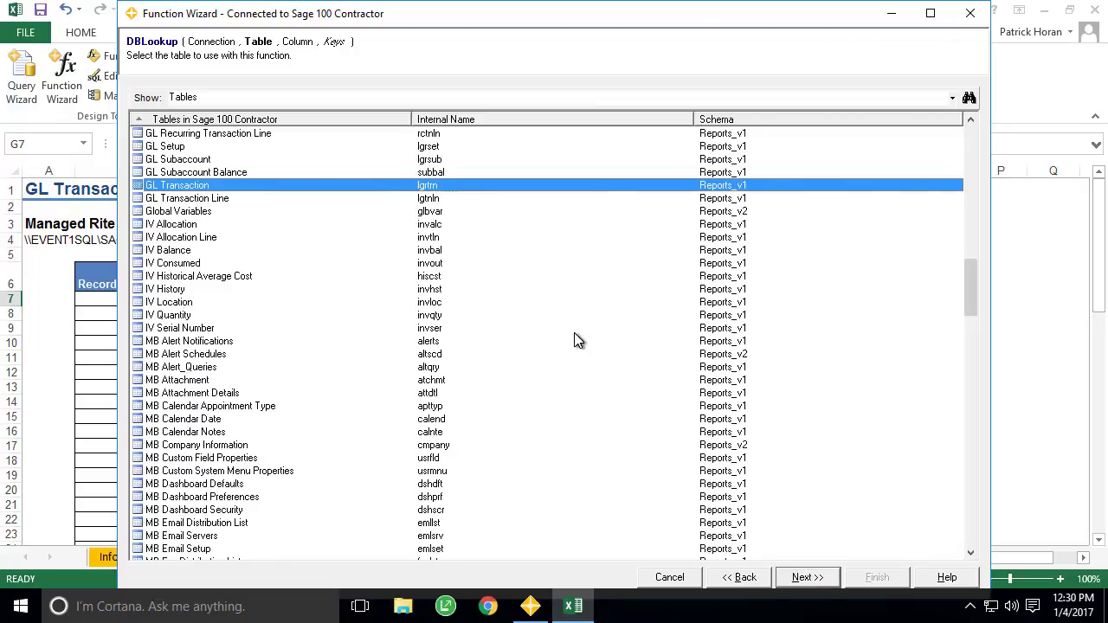
text(ap v)
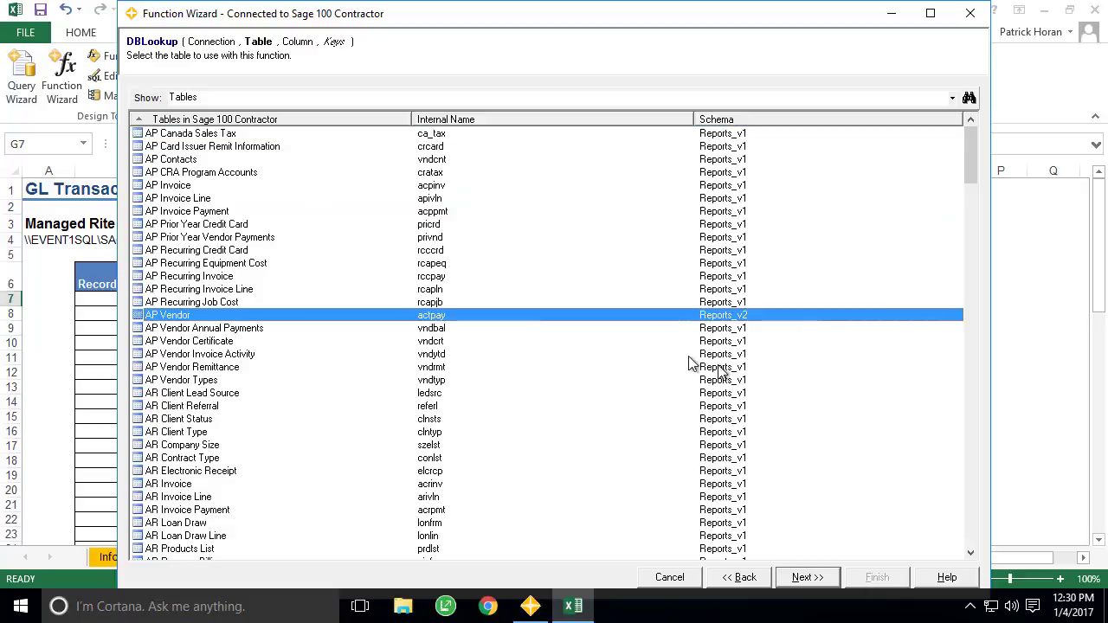
click(819, 583)
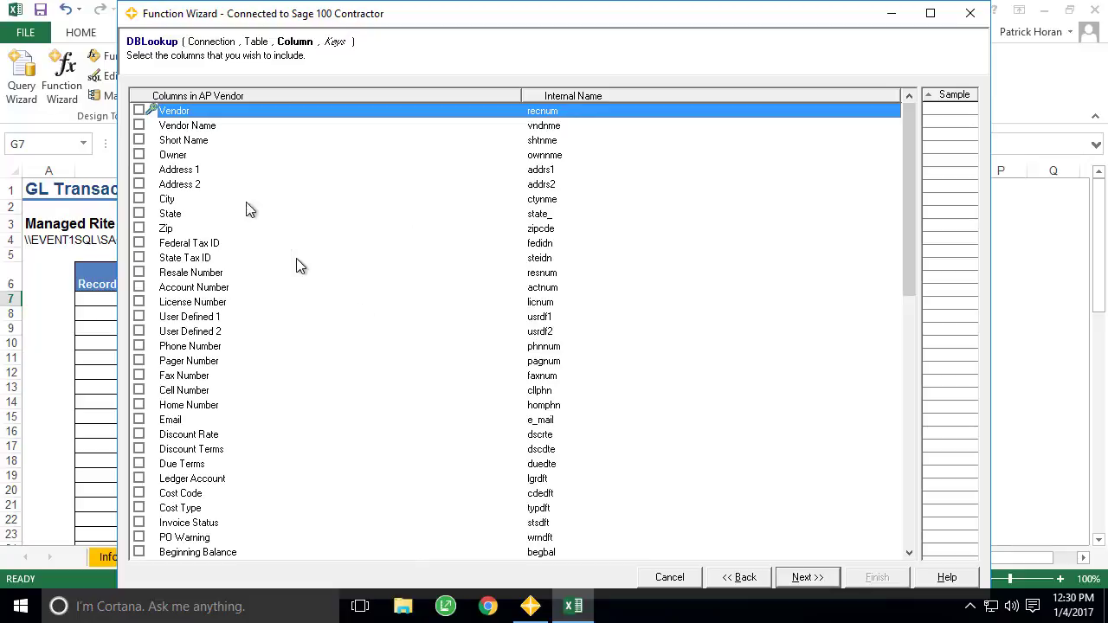
click(139, 125)
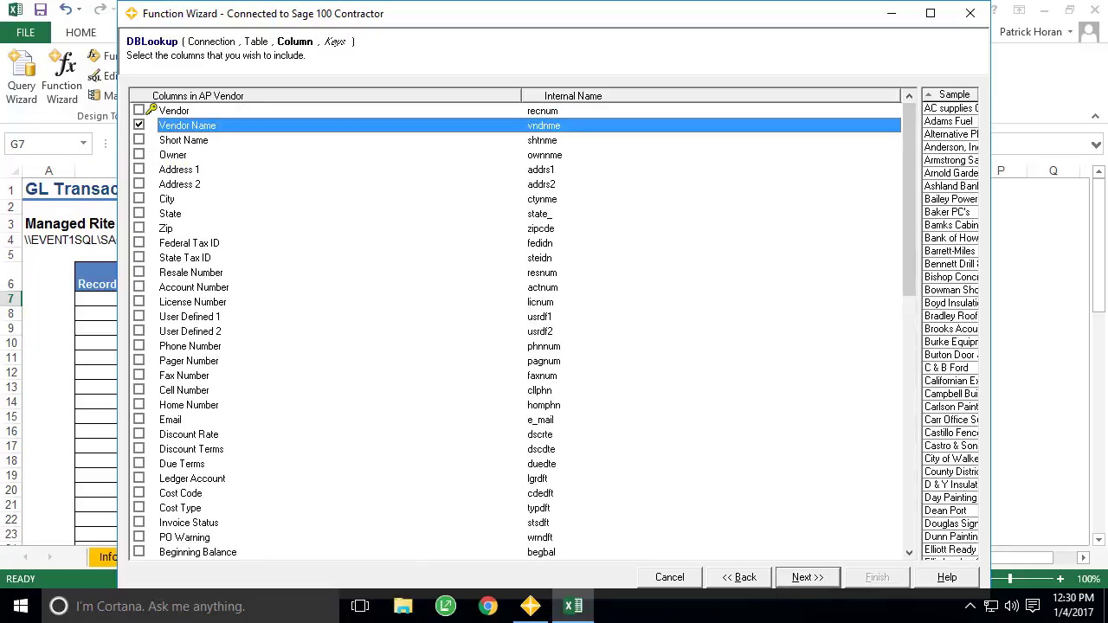
click(803, 578)
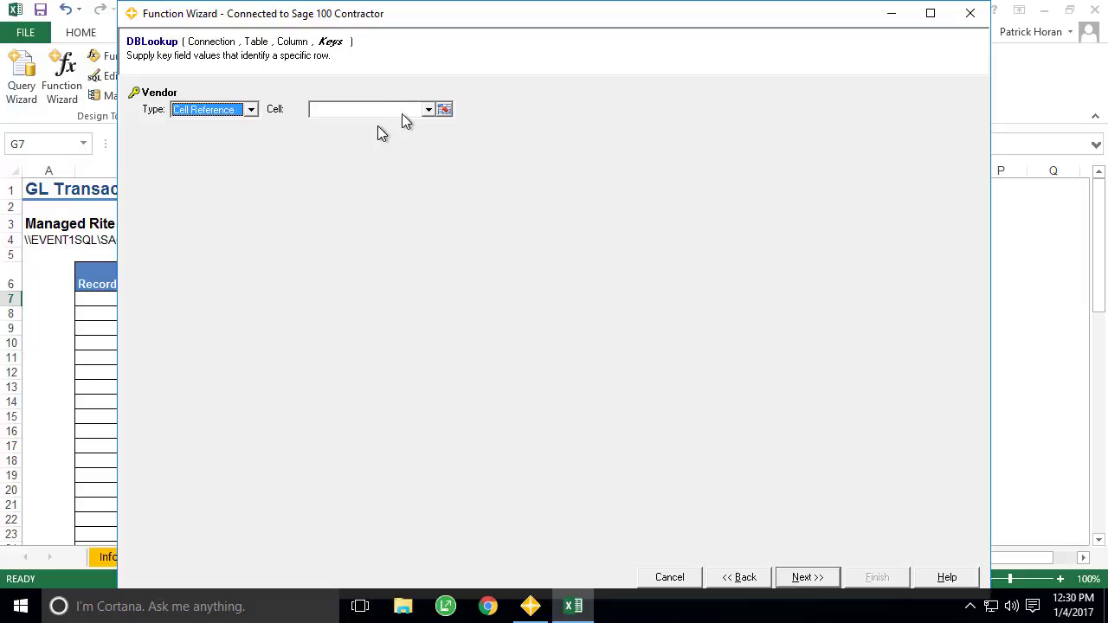
Set the Vendor key to a cell reference, using cell $F7
click(446, 110)
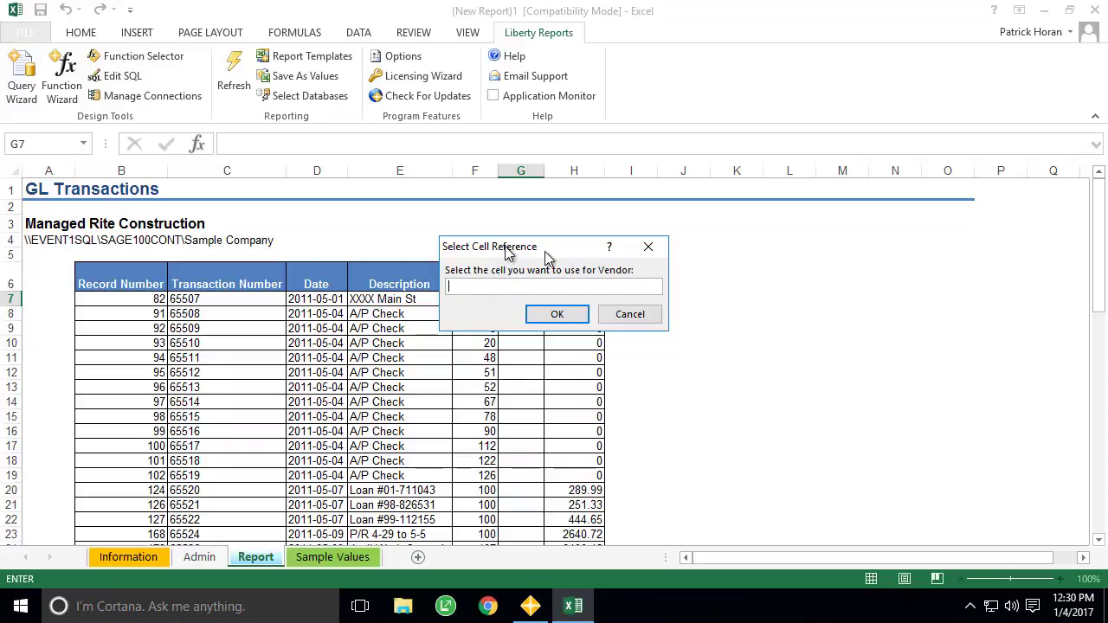
drag(488, 252, 630, 274)
click(481, 299)
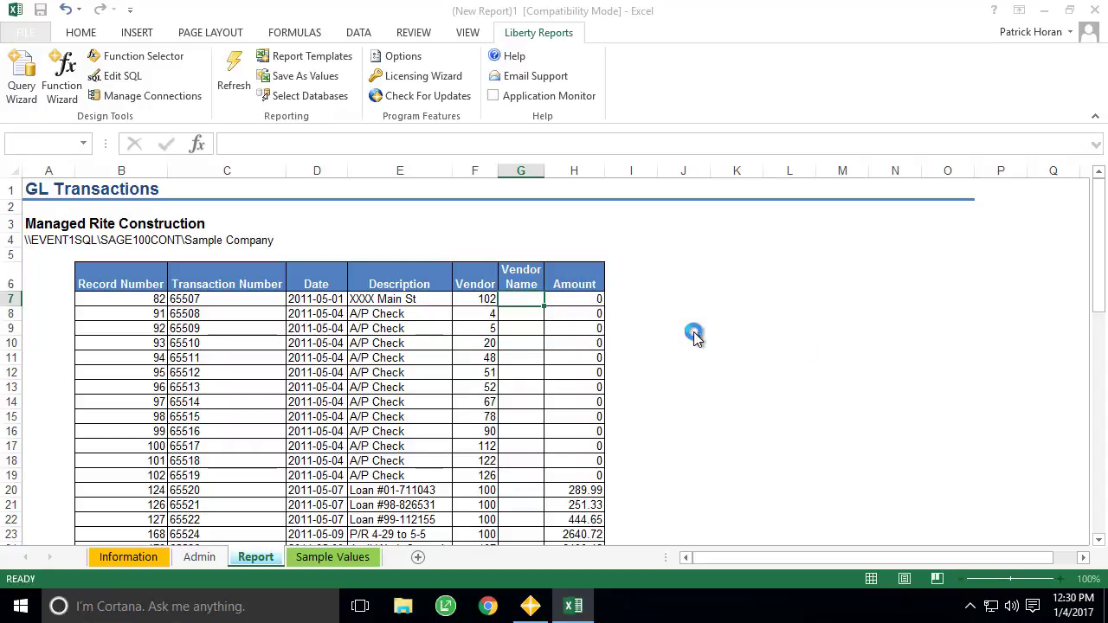
click(699, 335)
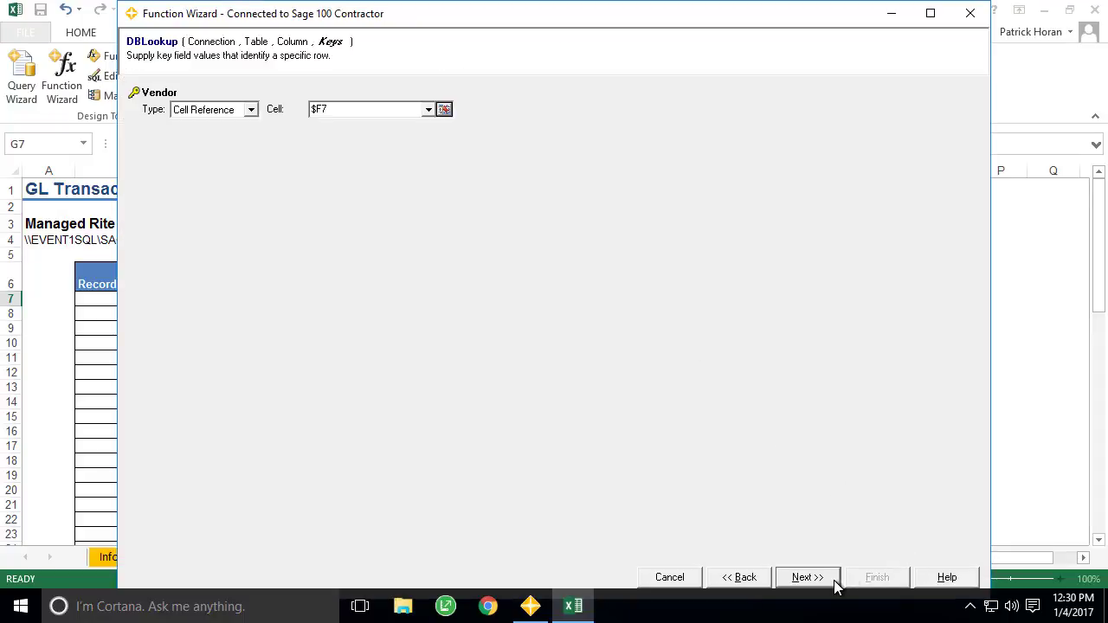
On the formula layout options, turn off Include column captions
click(805, 577)
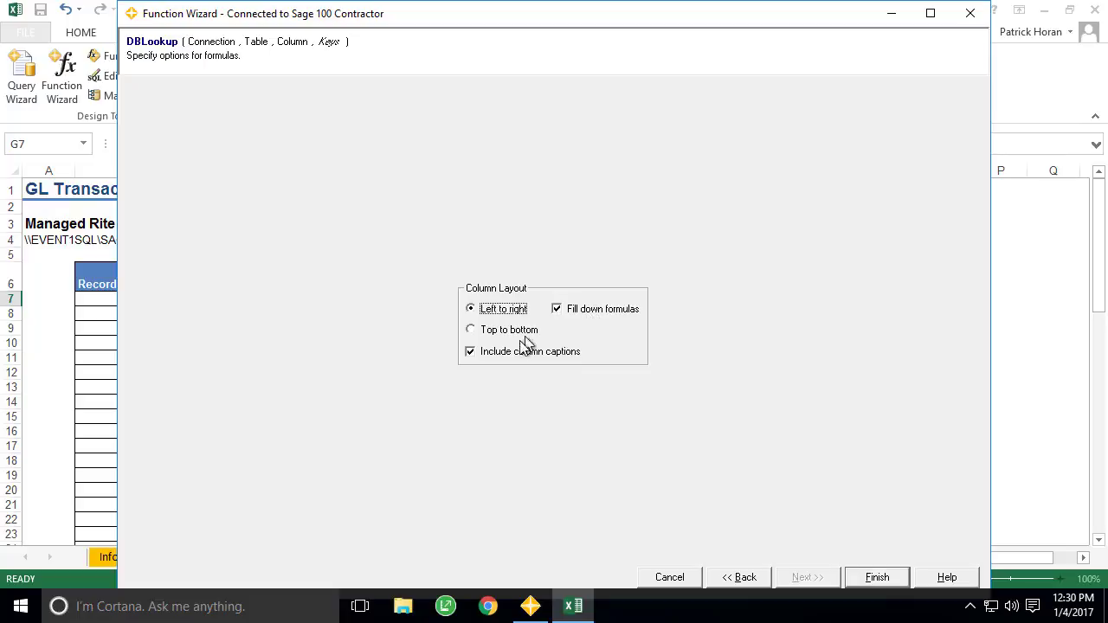
click(485, 354)
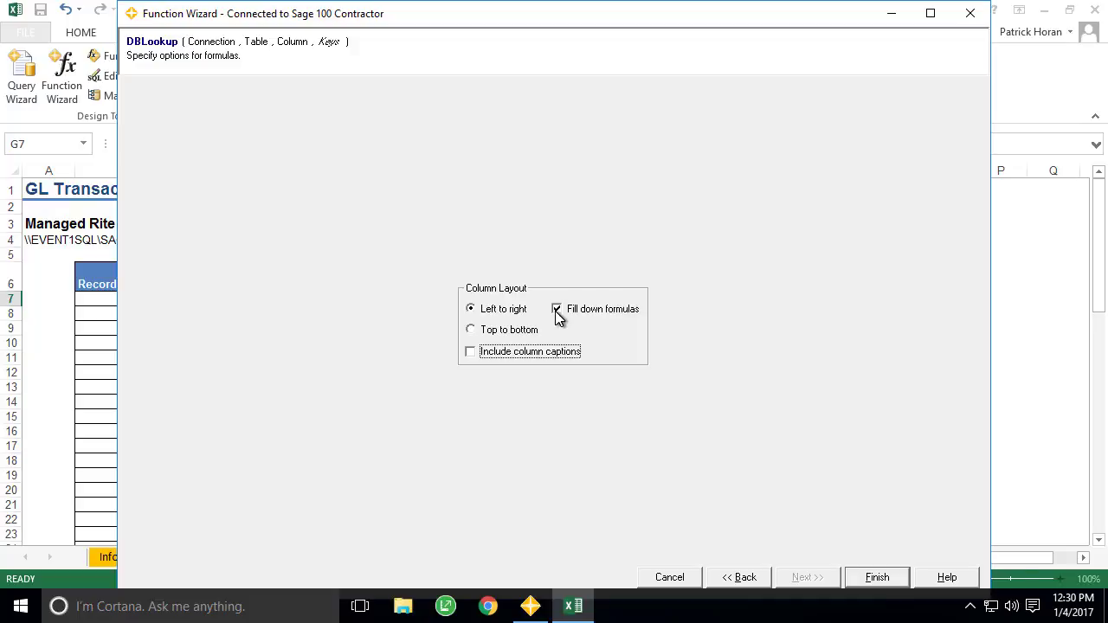
Finish the DBLookup wizard and autofit column G to the vendor names
click(877, 576)
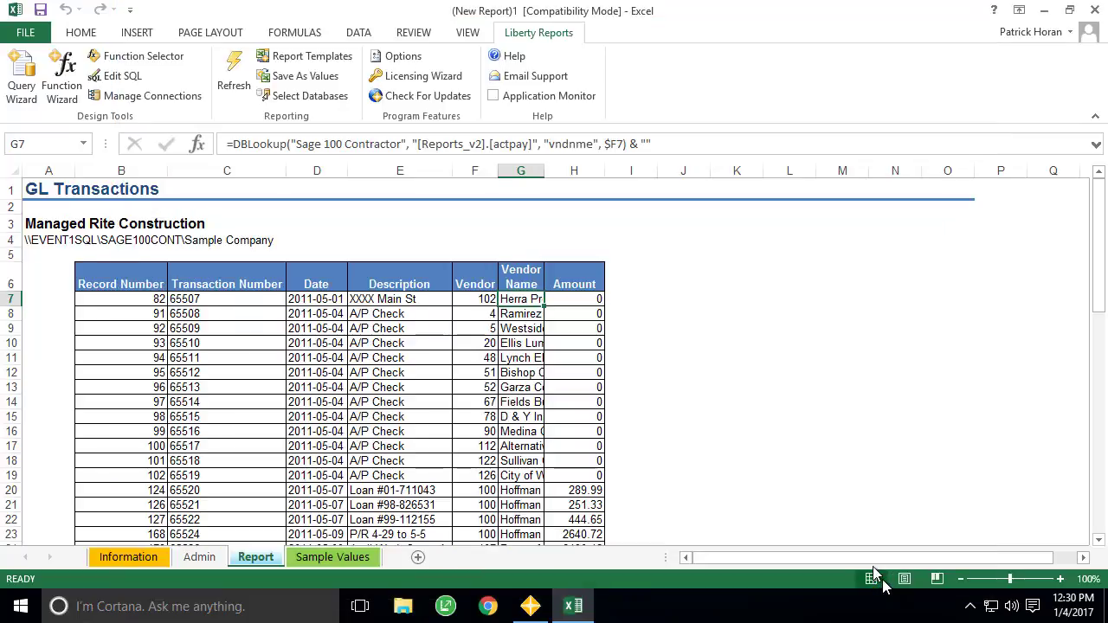
drag(544, 170, 545, 171)
double_click(545, 171)
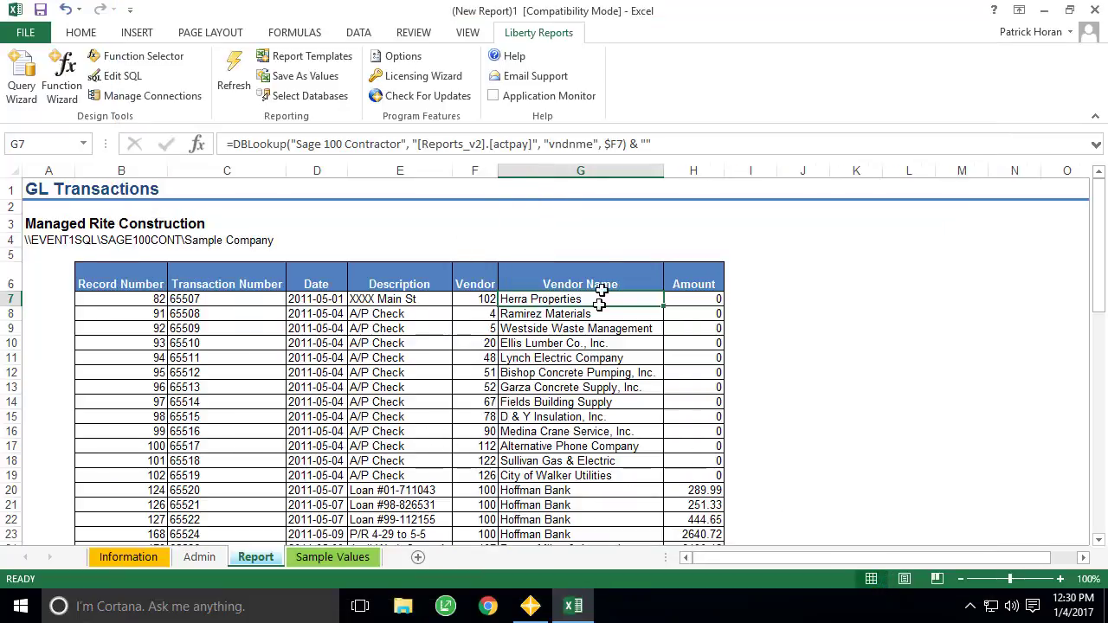
Set the Admin sheet's start and end dates to 5/4/2011, then return to the Report sheet
click(209, 558)
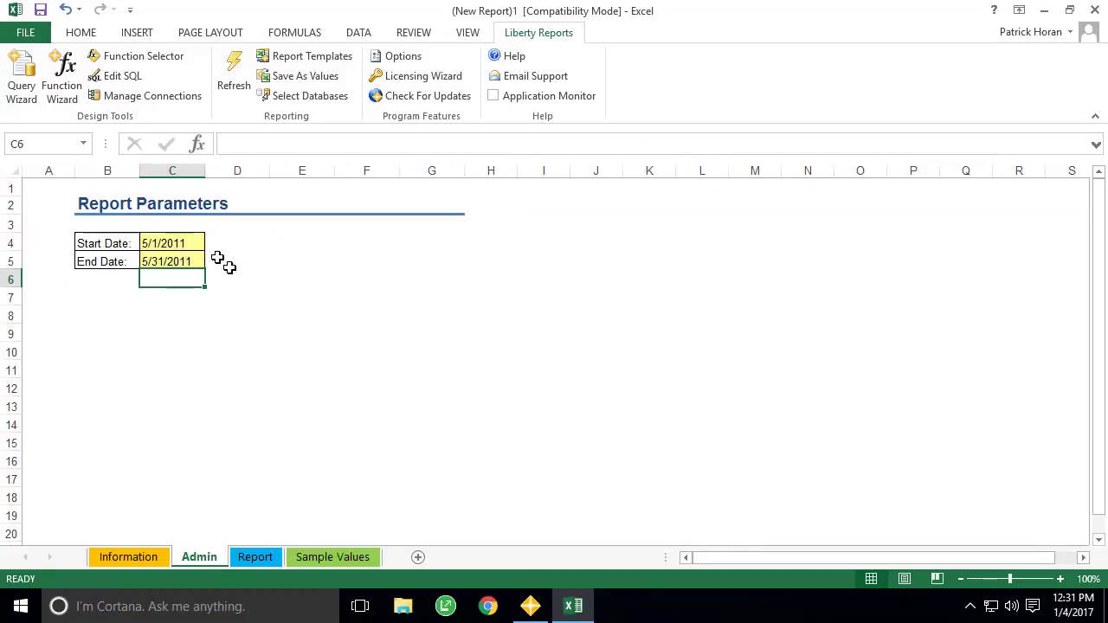
click(197, 248)
text(5/4/2011)
key(Return)
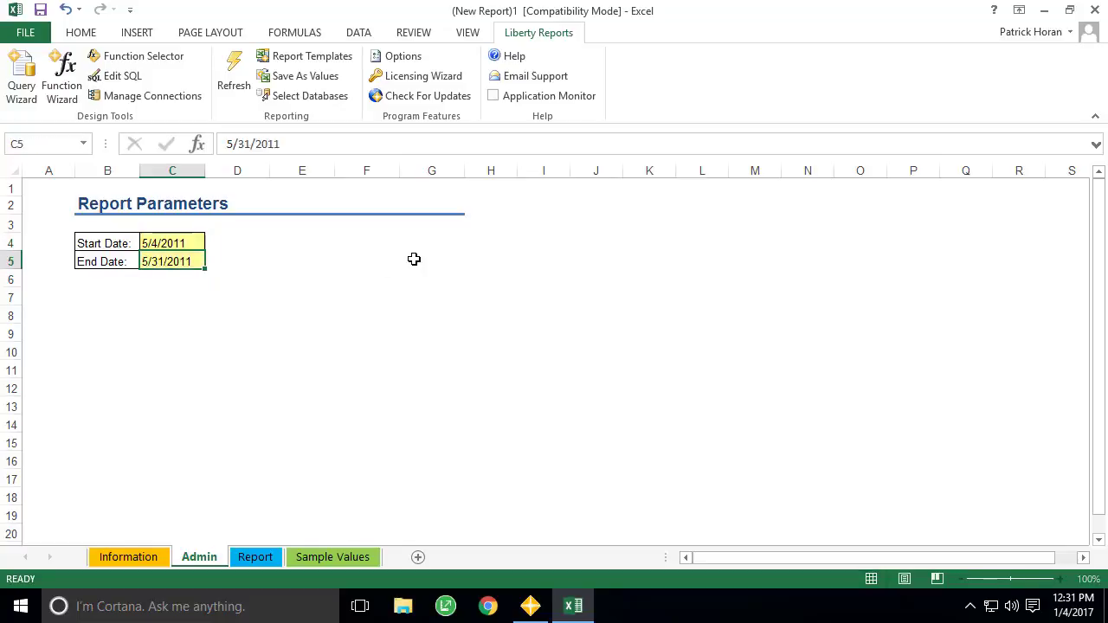
text(5/4/2011)
key(Return)
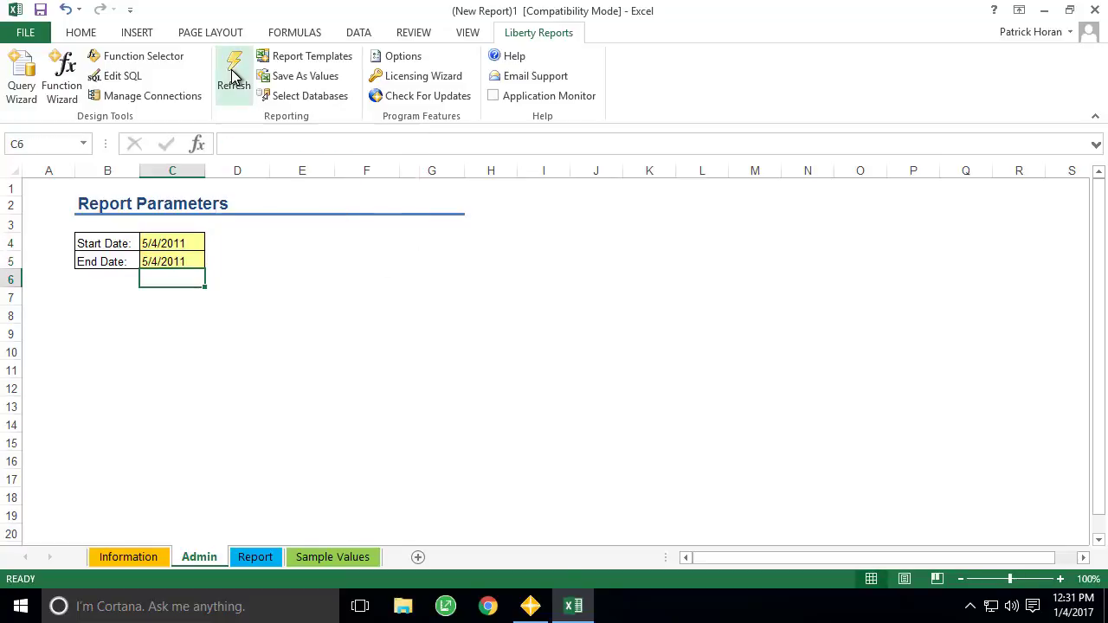
click(257, 560)
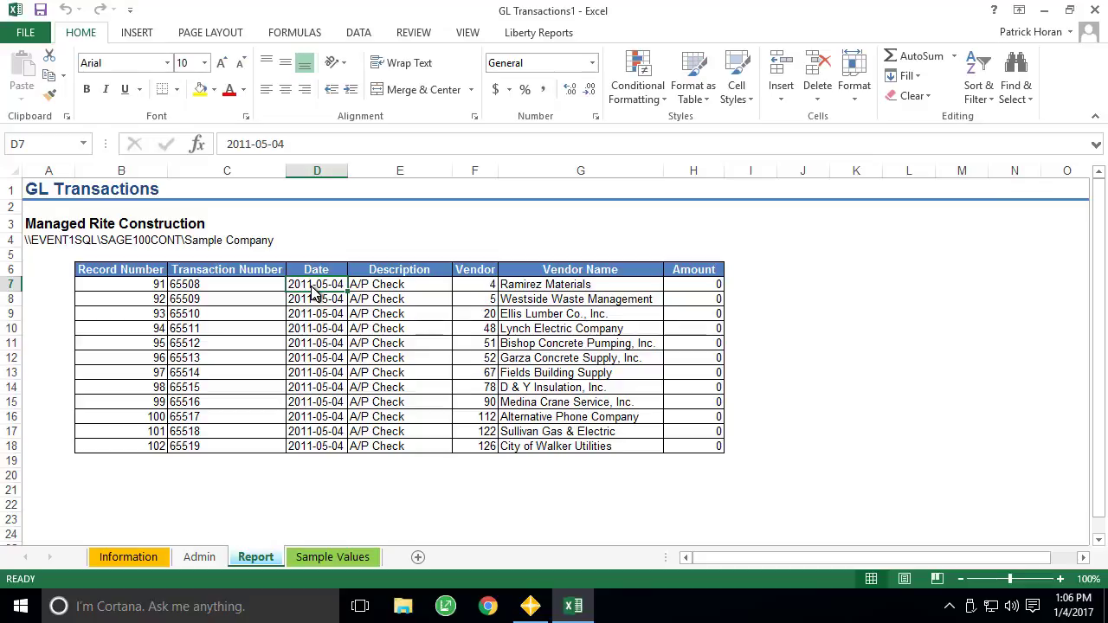
Review the report's SQL query in Edit SQL and cancel without changes
click(530, 35)
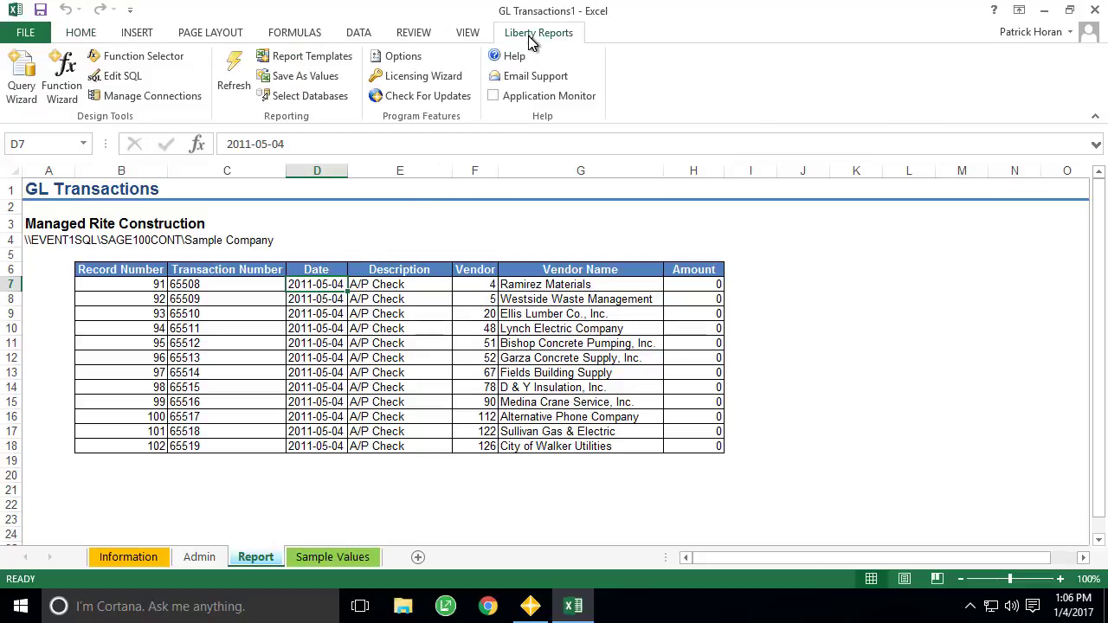
click(128, 79)
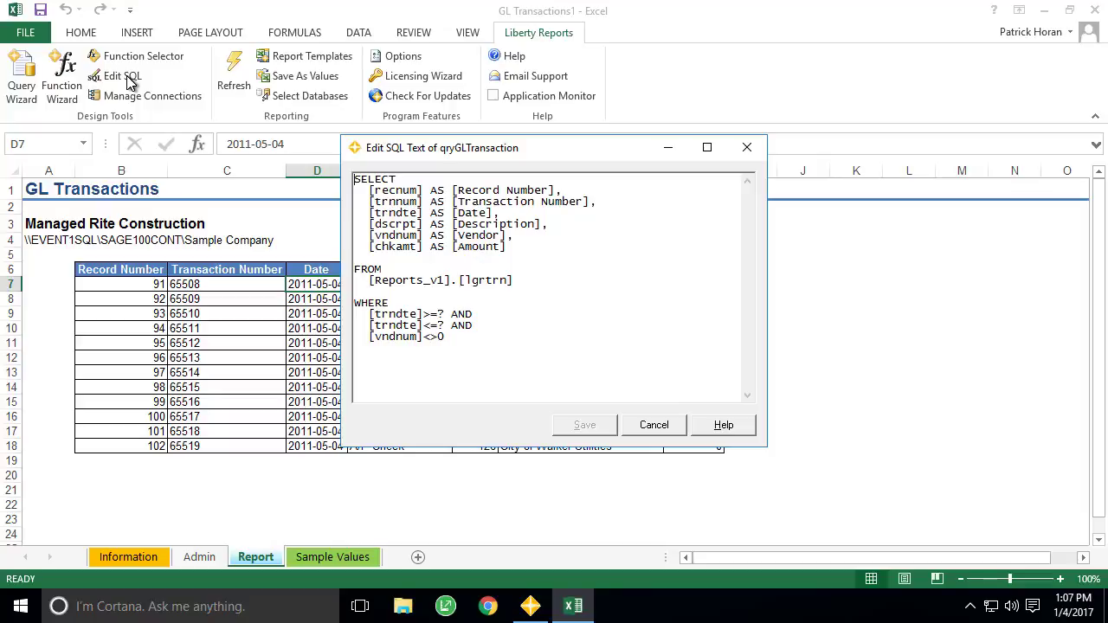
click(654, 425)
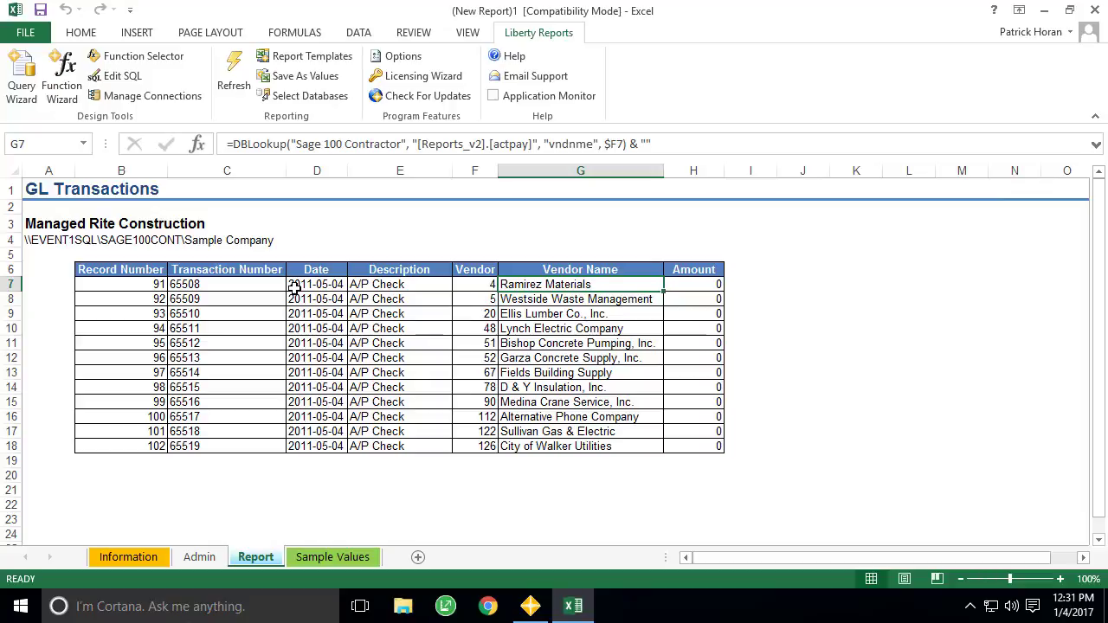
Select Admin cell C4, then begin Save As with Excel Macro-Enabled Template format
click(198, 556)
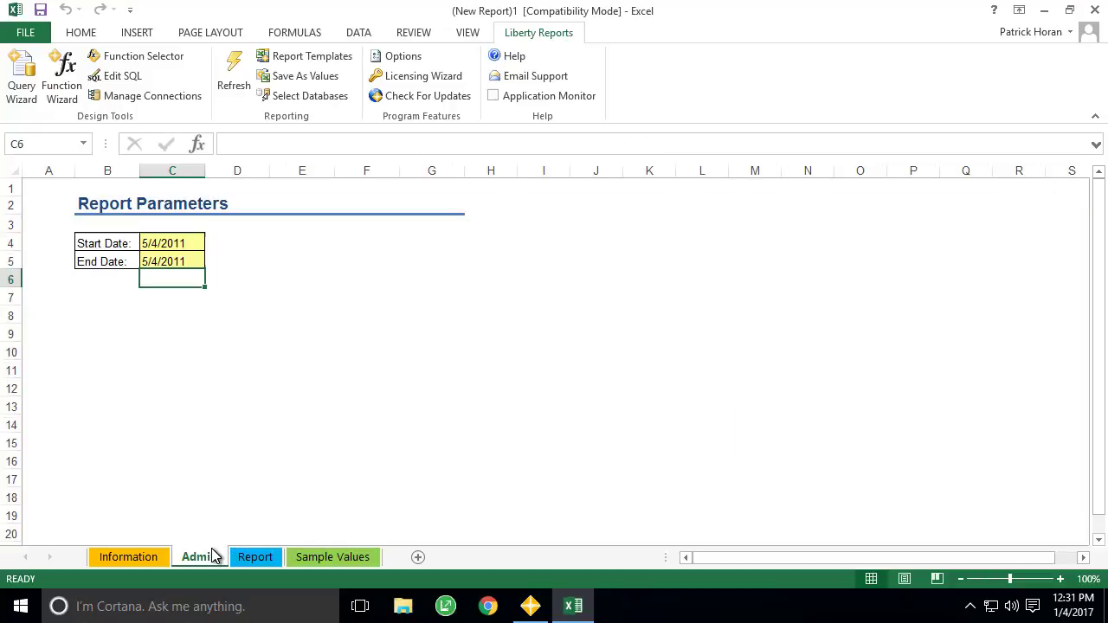
click(176, 241)
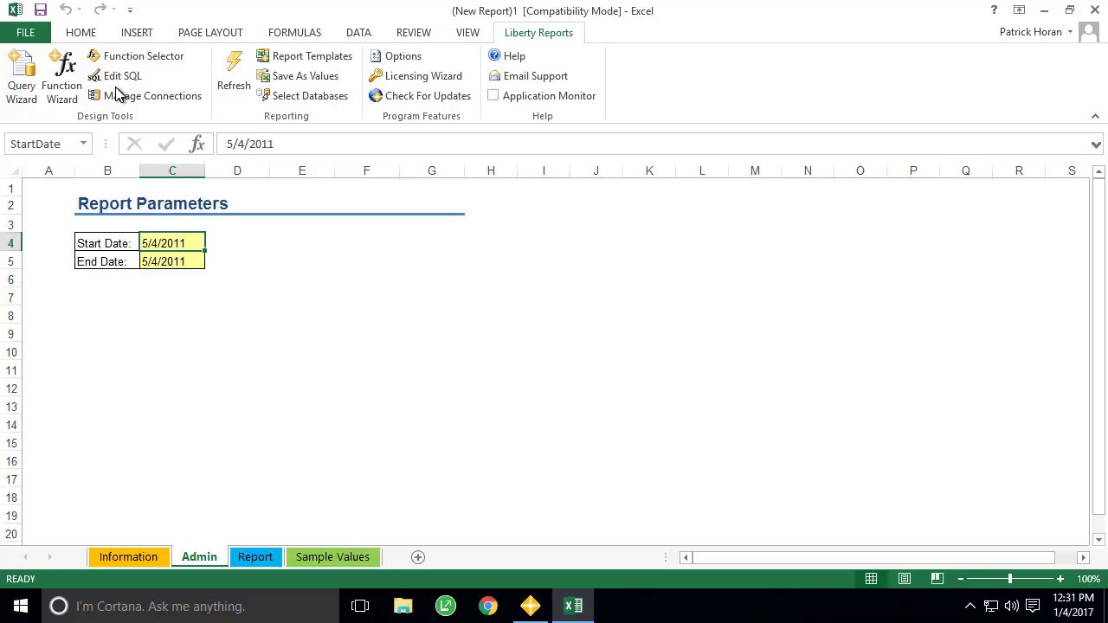
click(25, 32)
click(52, 201)
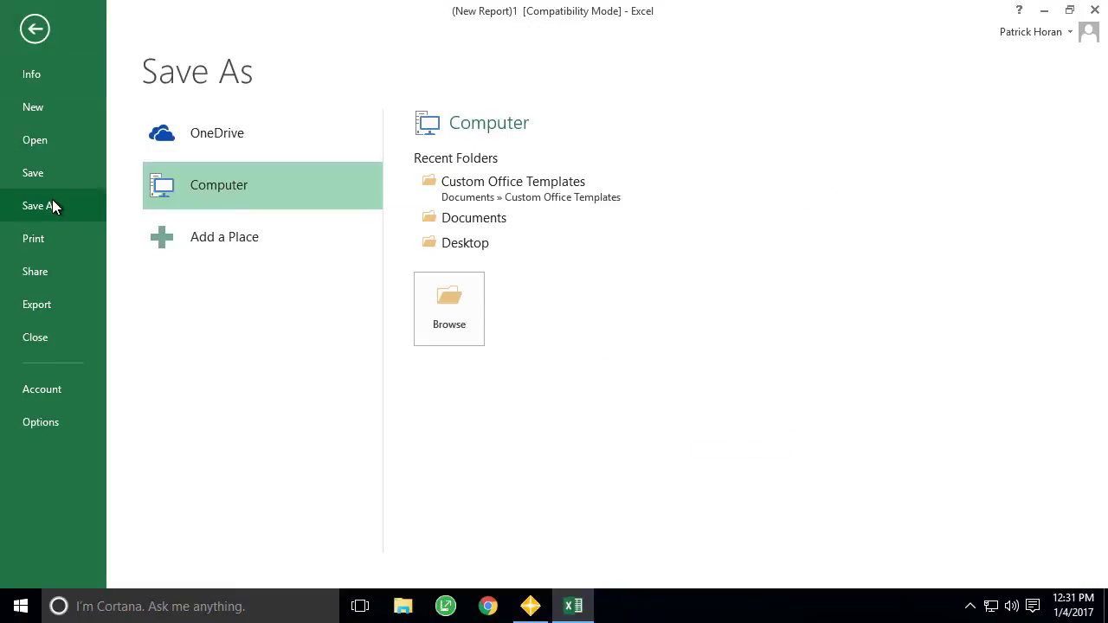
double_click(236, 187)
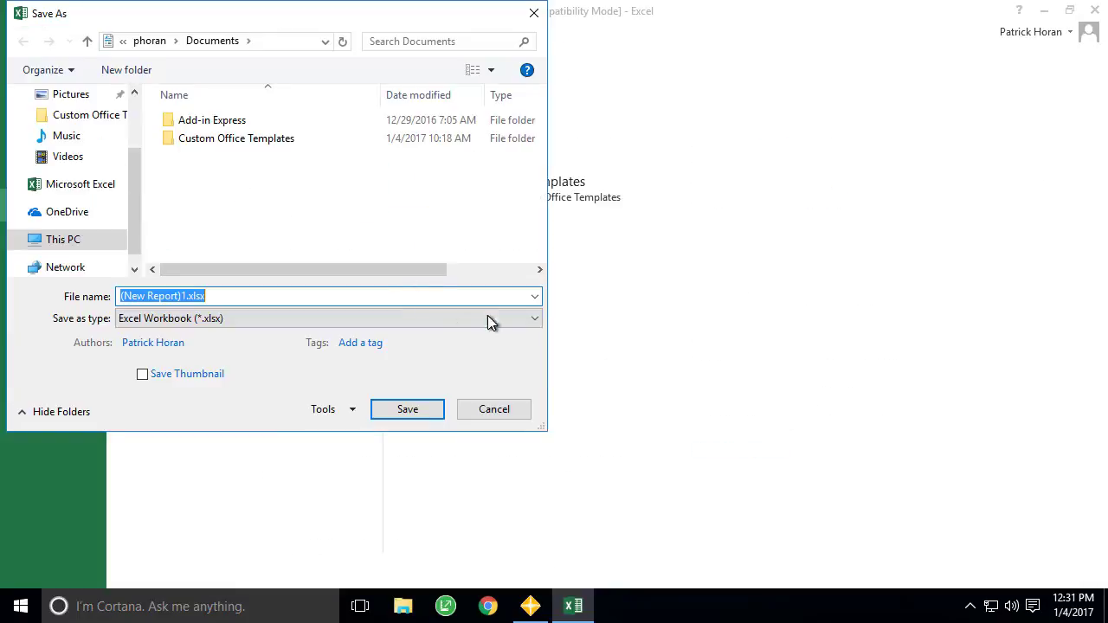
click(524, 318)
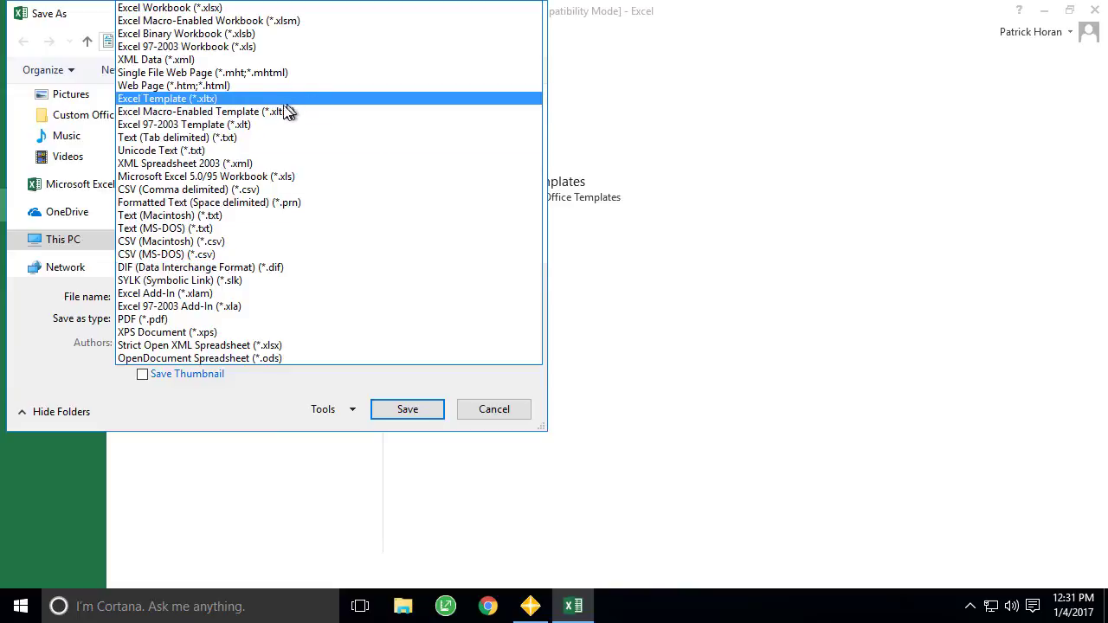
click(275, 111)
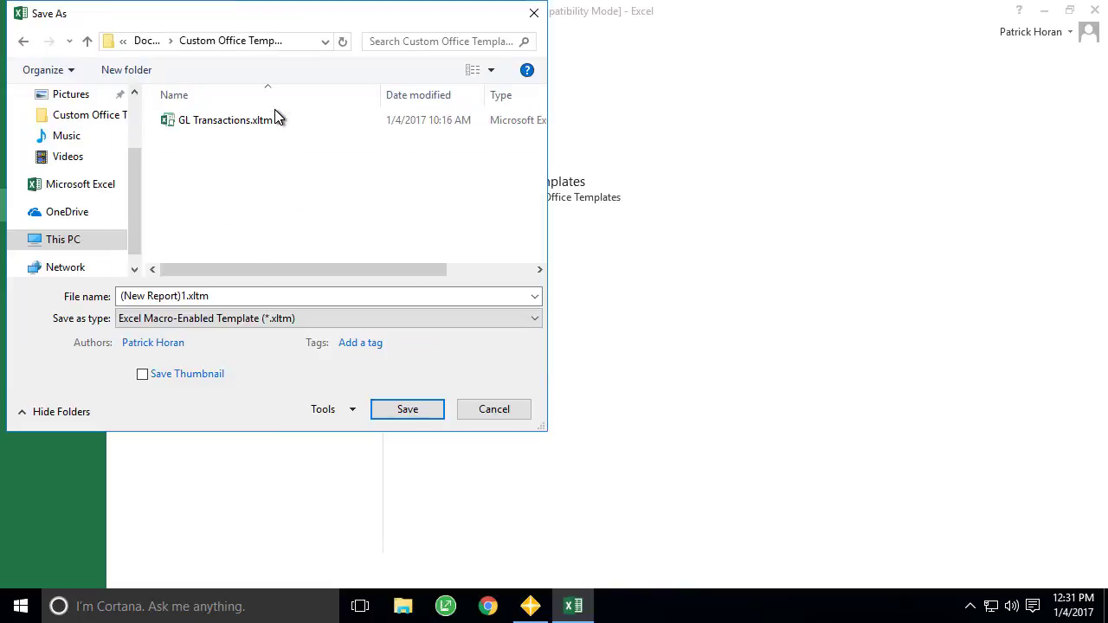
Save the template as 'GL Transactions' in C:\ProgramData\Event 1\LR\Reports\Custom
click(97, 244)
click(537, 256)
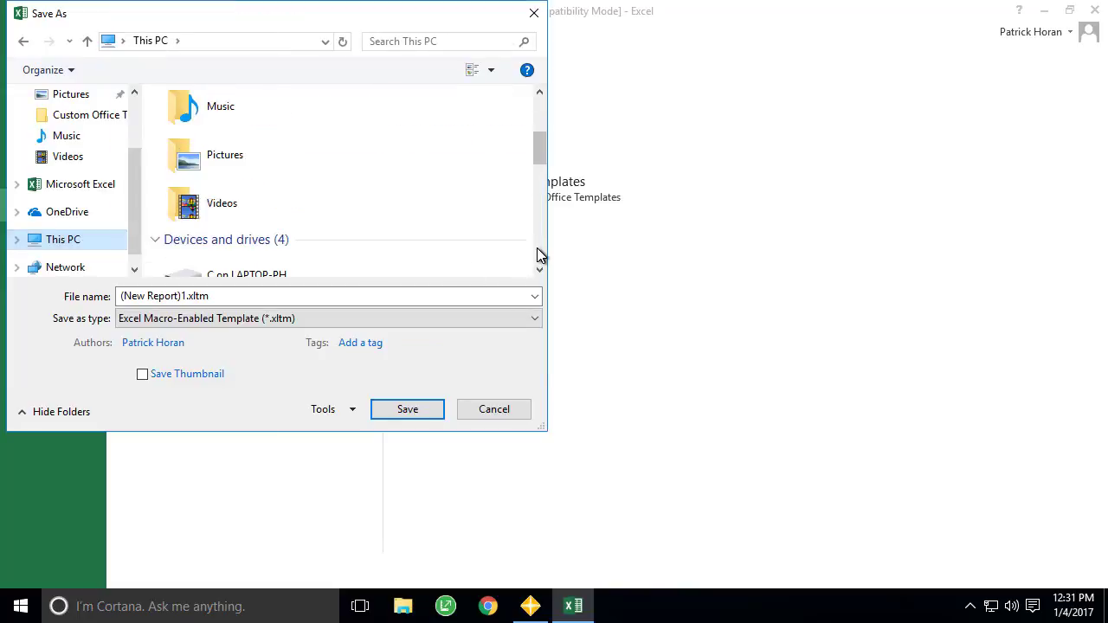
click(537, 255)
double_click(247, 217)
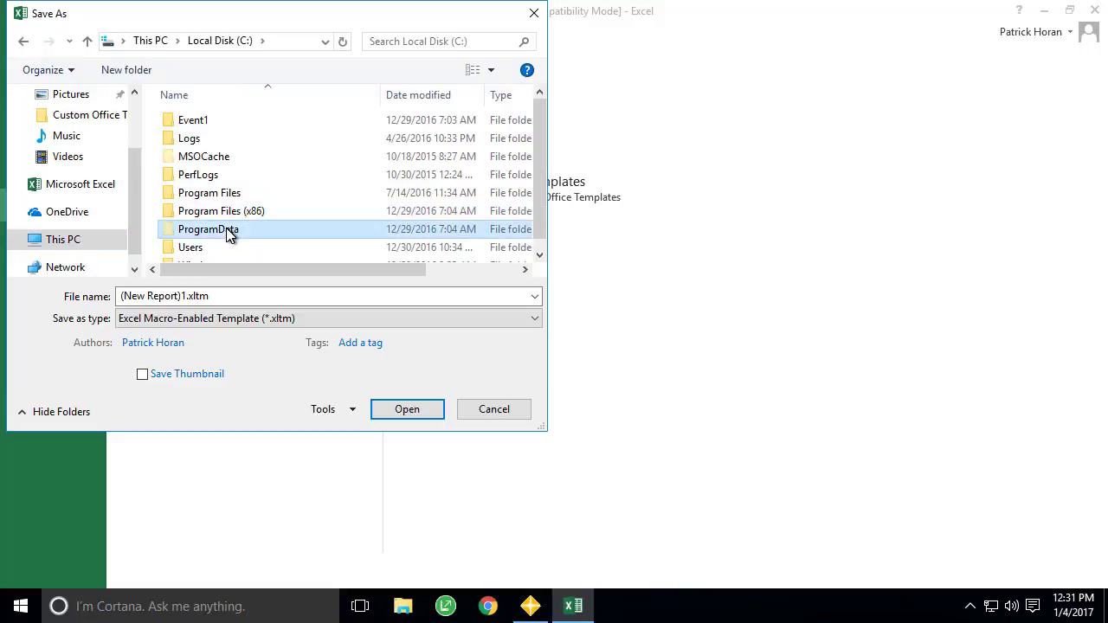
double_click(227, 232)
double_click(205, 174)
double_click(183, 139)
double_click(188, 119)
double_click(188, 119)
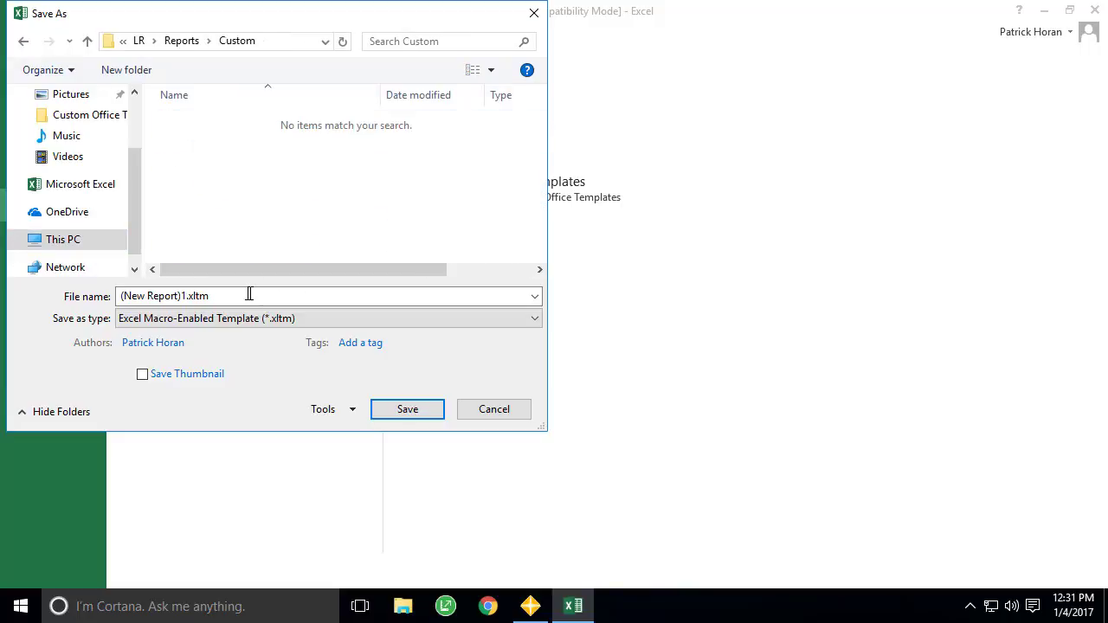
click(199, 295)
click(344, 343)
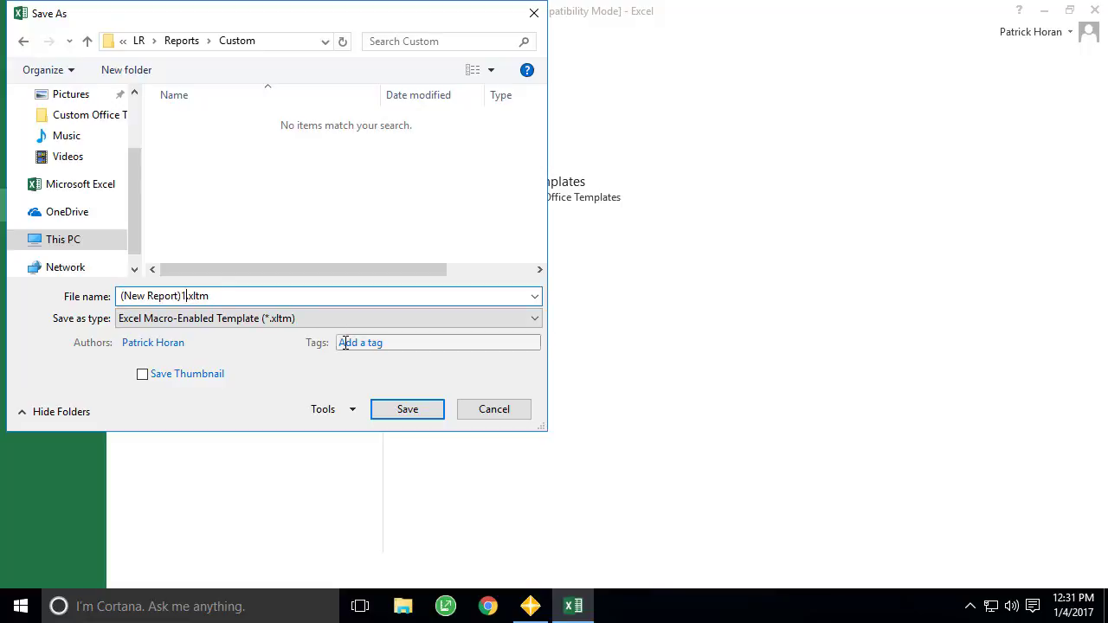
key(shift+Home)
text(GL Transactions)
key(Return)
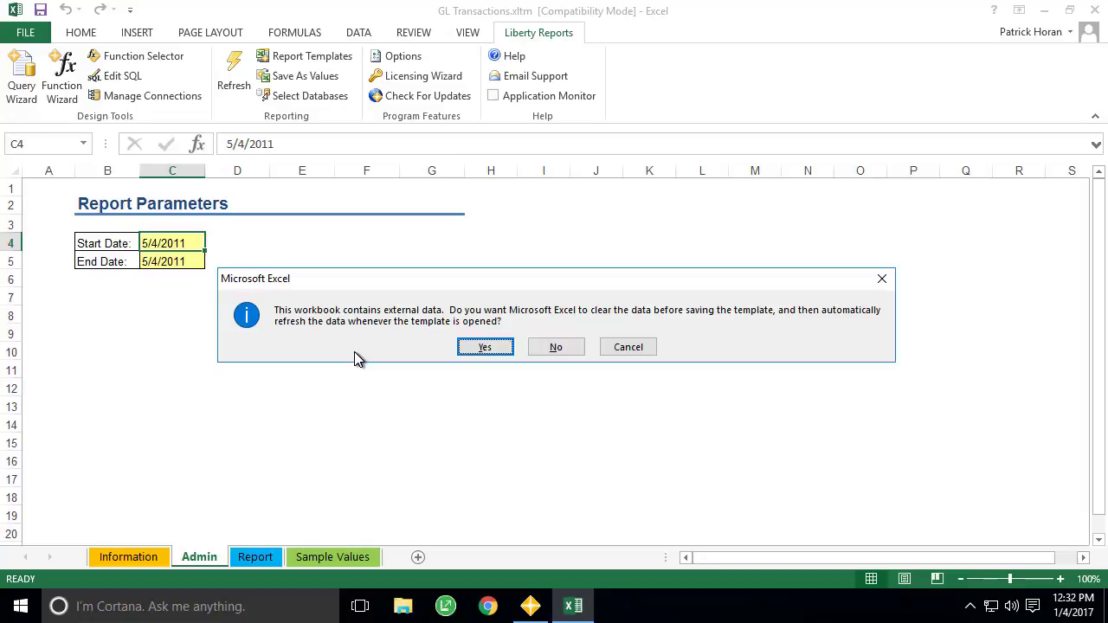
Decline clearing the external data so the template saves with it, then close Excel
click(565, 351)
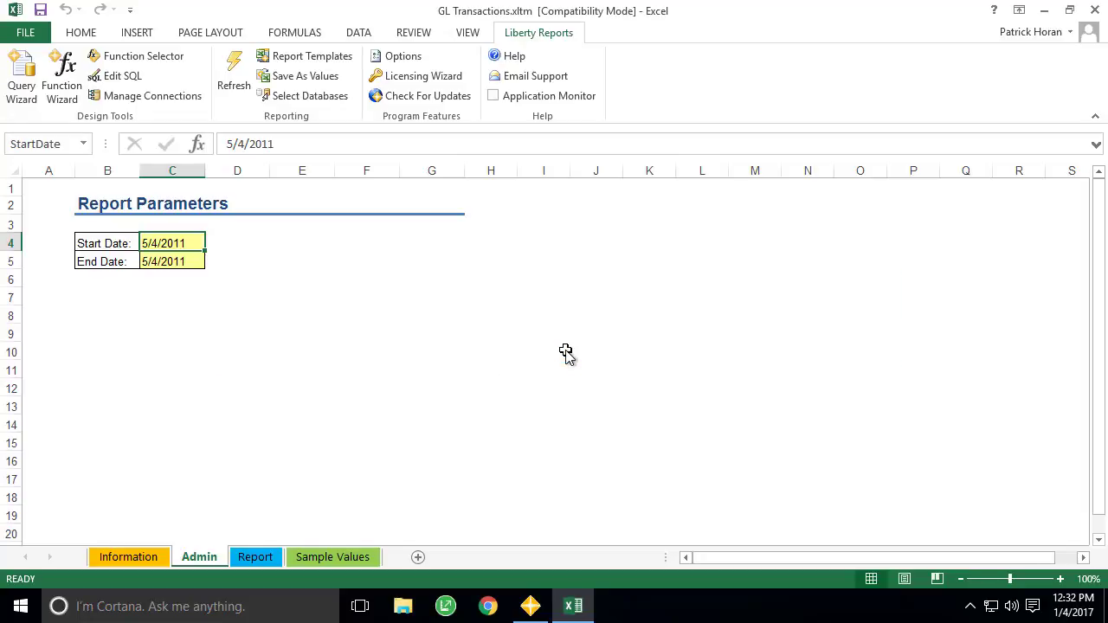
click(1095, 10)
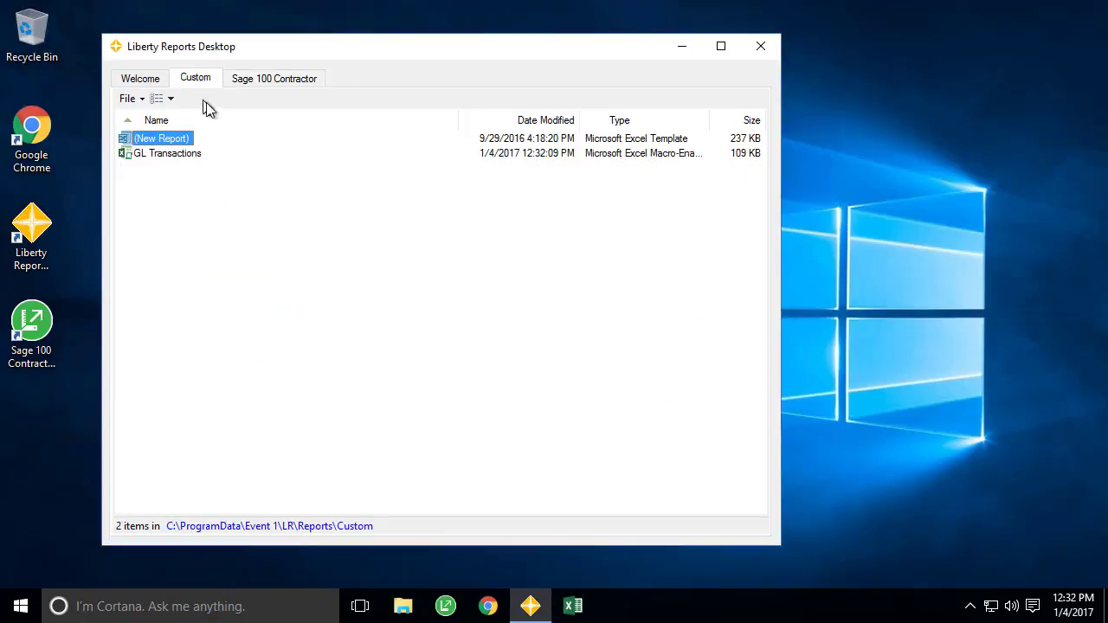